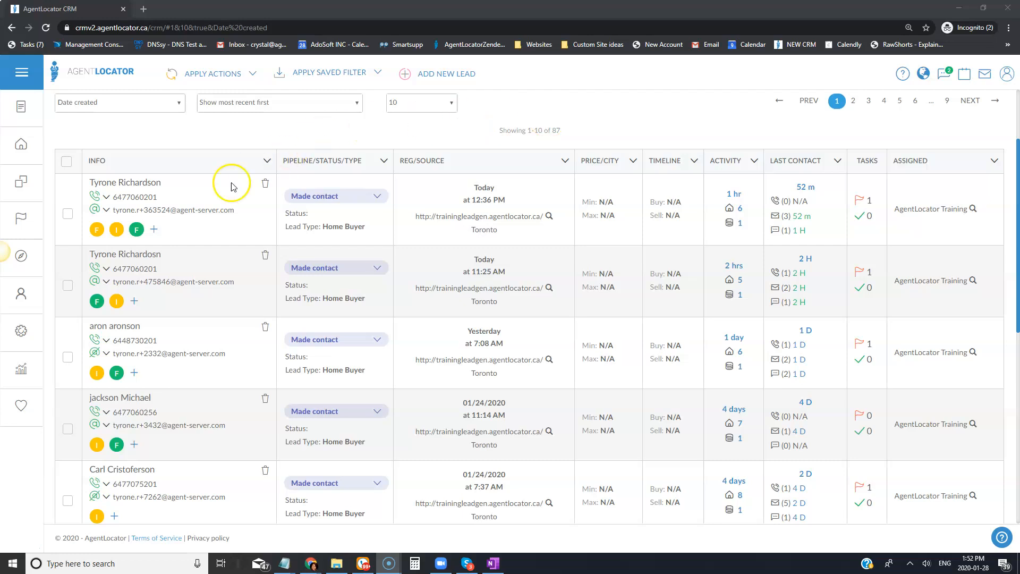
Open the TrainingBasic.agentlocator.ca website for management and bring up the live site in its in-website editor.
left_click(27, 259)
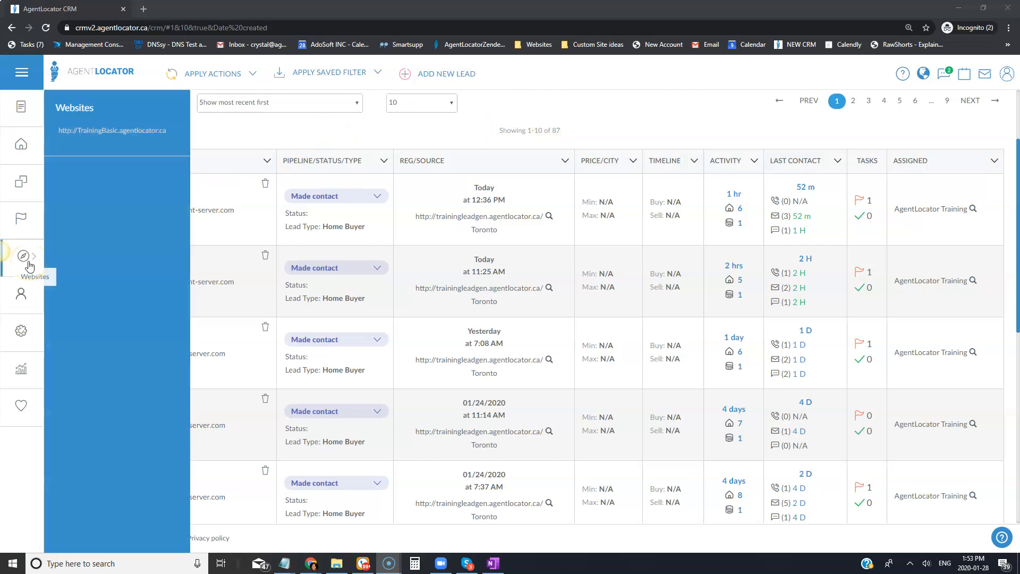
left_click(115, 133)
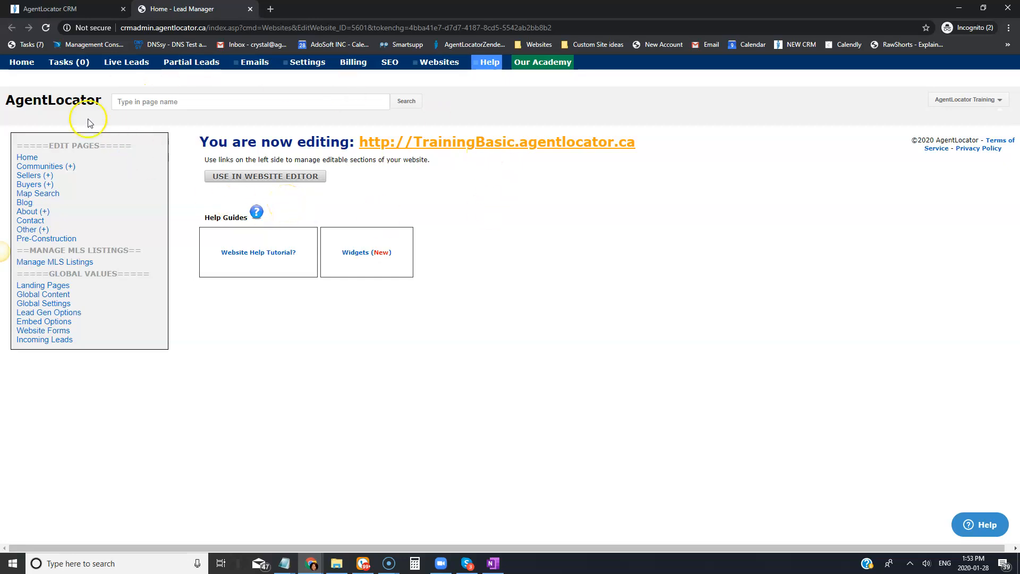
left_click(260, 176)
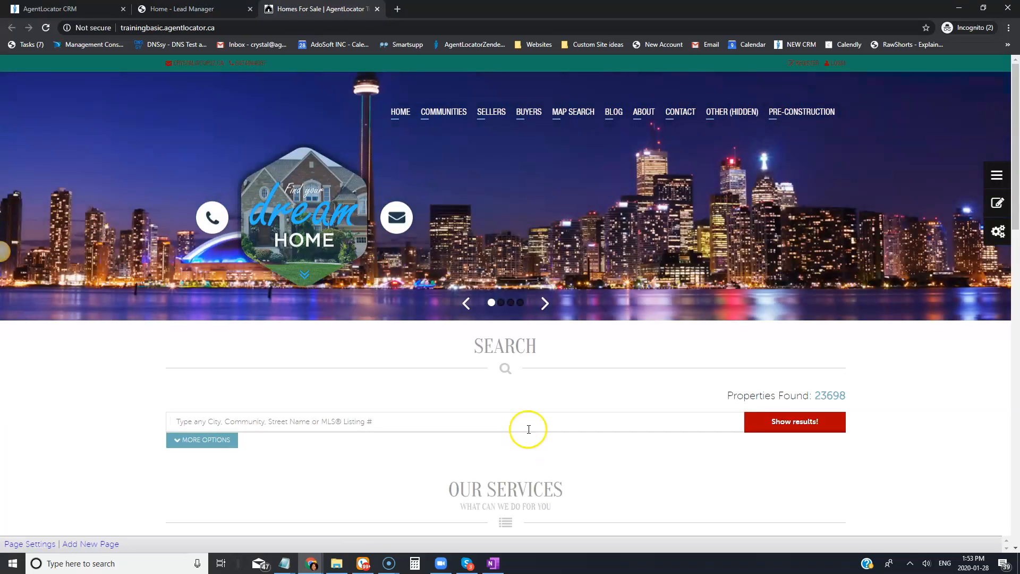
left_click(201, 9)
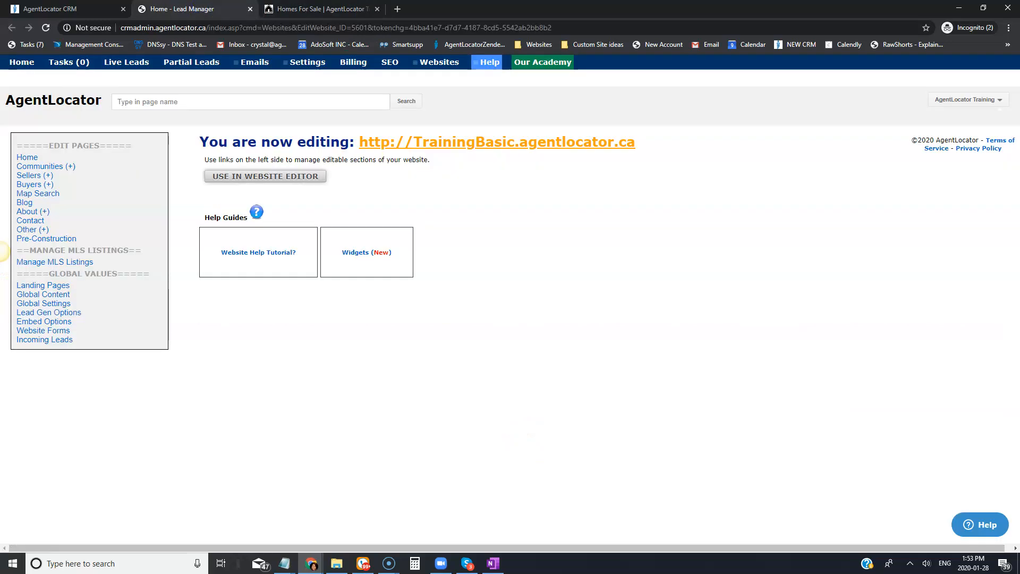
left_click(301, 10)
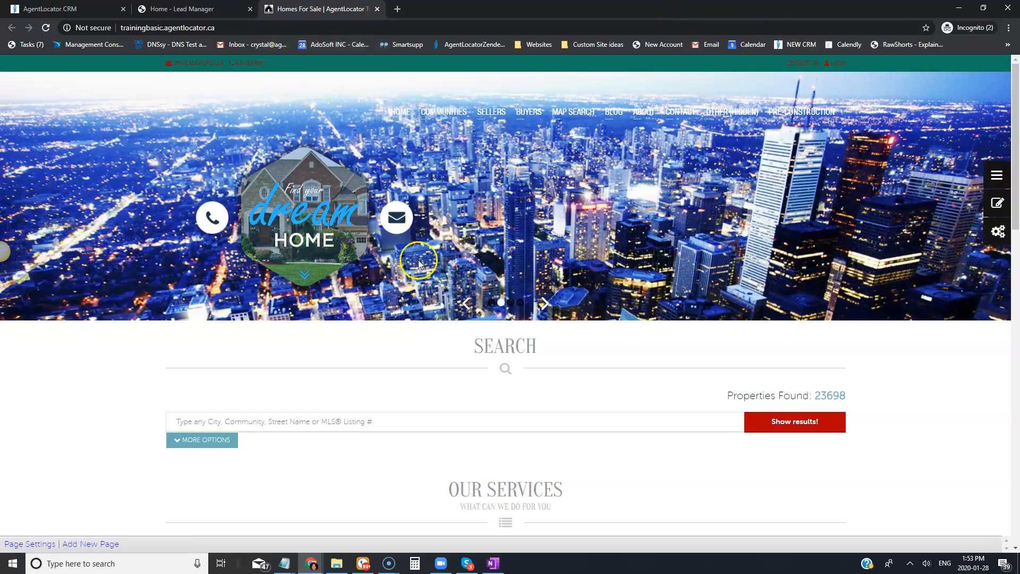
Return to the Lead Manager and start a new pre-construction property among the managed MLS listings.
left_click(181, 9)
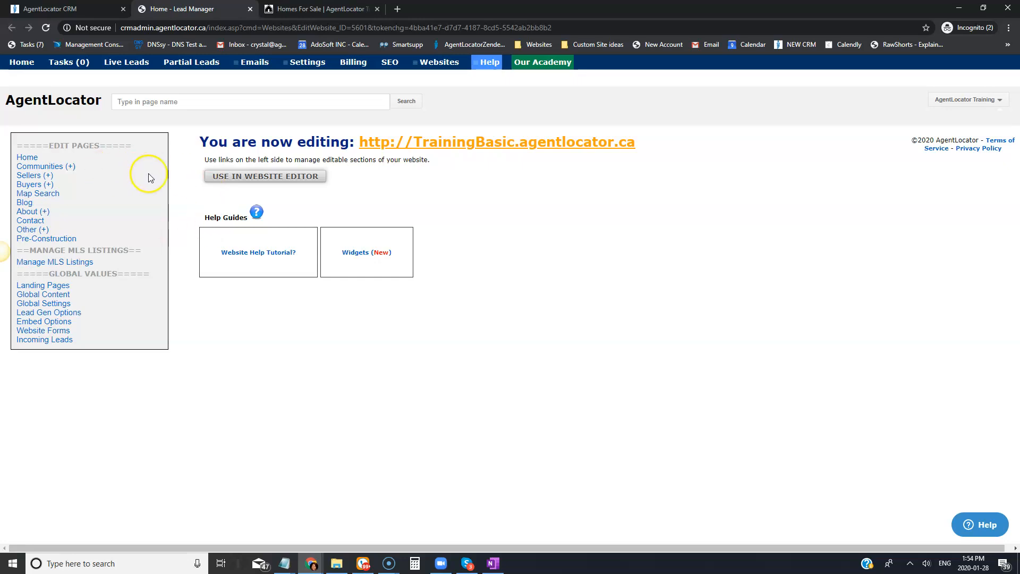
left_click(46, 264)
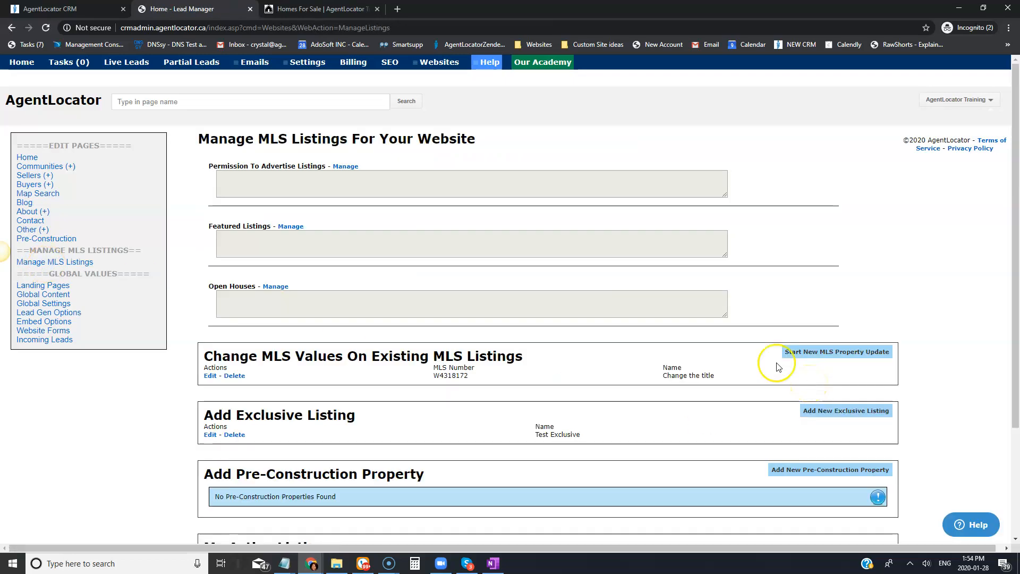
scroll(751, 255, "down", 2)
scroll(750, 257, "down", 1)
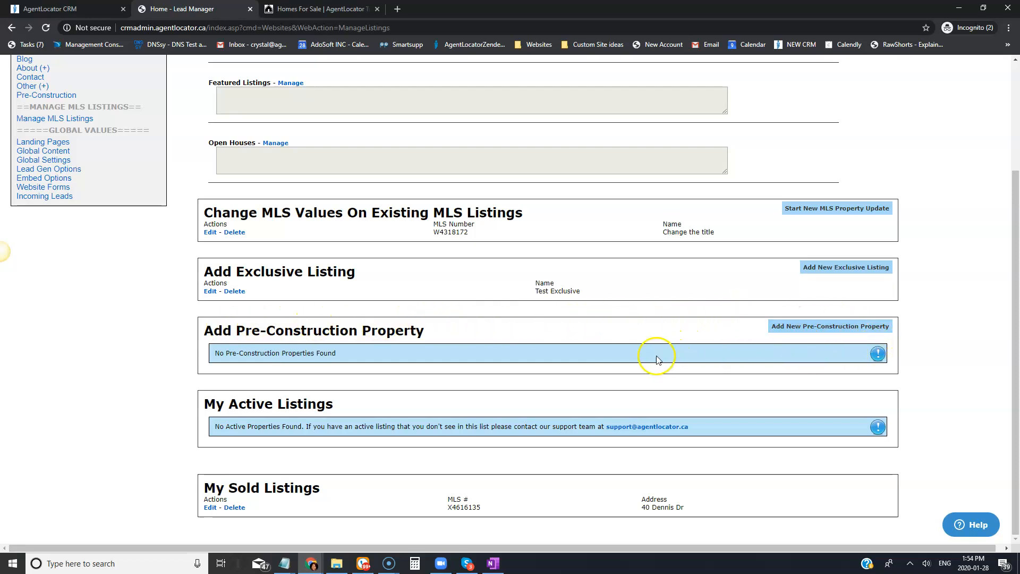
left_click(828, 327)
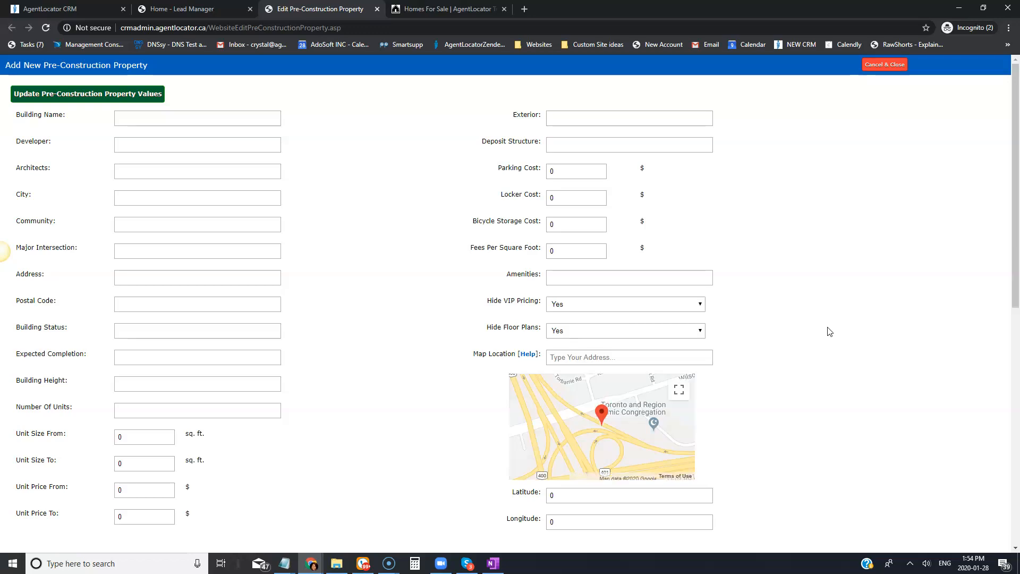
Enter the building name Fun Building, the developer By Me and the city Toronto for the new property.
left_click(199, 114)
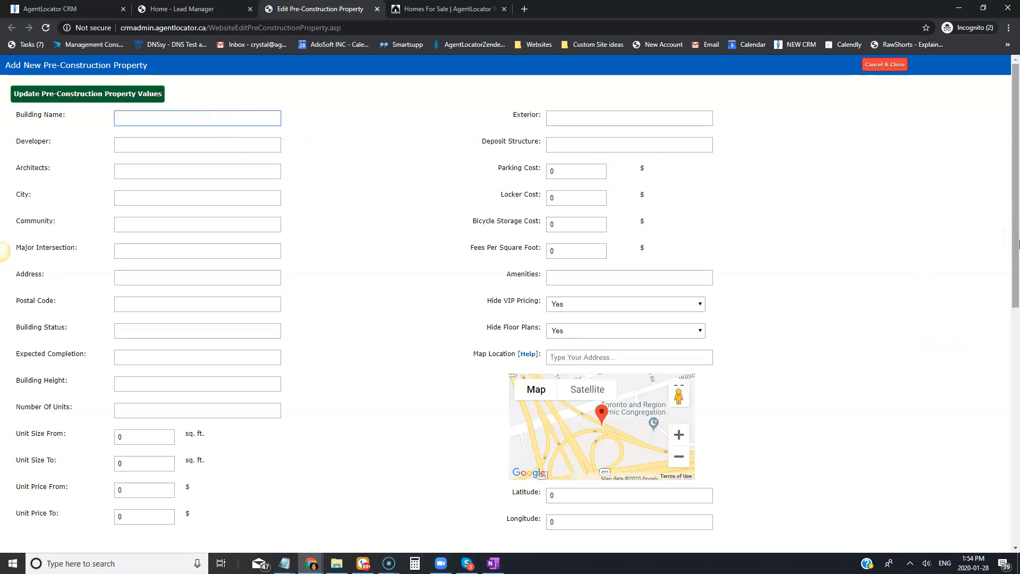
type("Fun Billding")
key("Tab")
type("By Me")
key("Tab")
key("Tab")
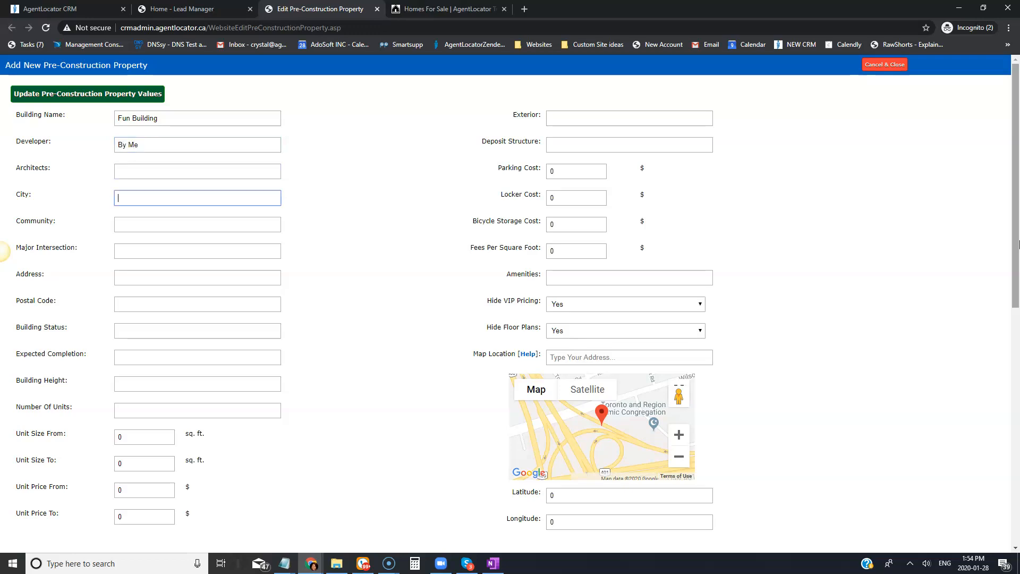
type("Toronto")
key("Tab")
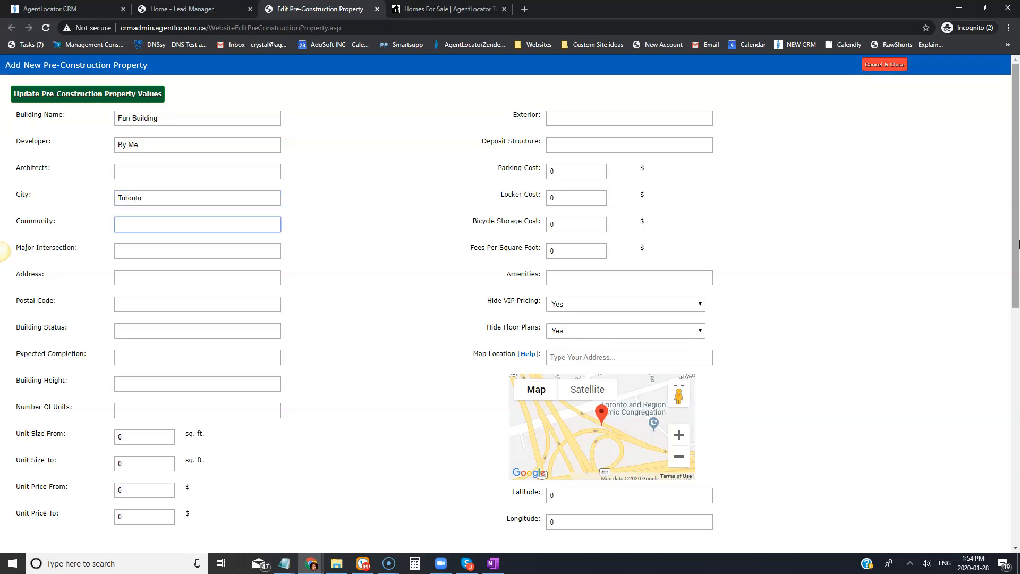
Leave the community blank and set the major intersection to Steeles / 401.
key("Tab")
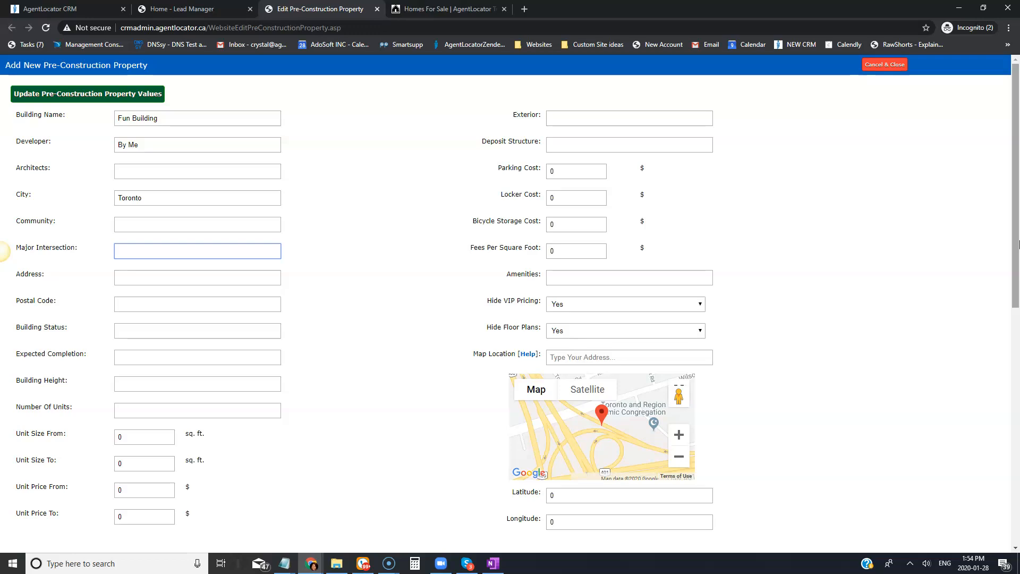
type("Steeles")
key("BackSpace")
type("es / 401")
key("Tab")
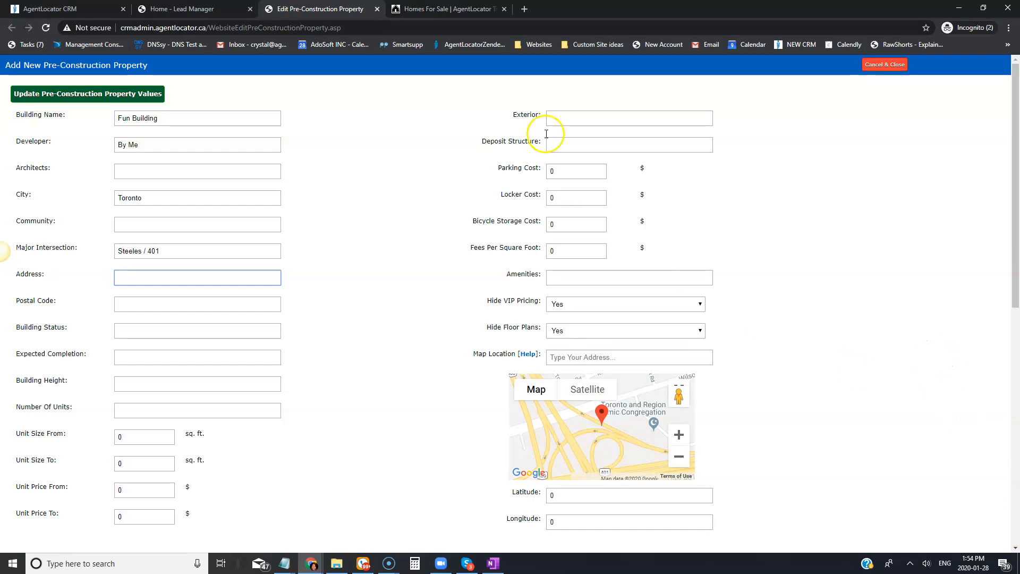
Search Google for agentlocator in a new browser tab and copy the company's full office address.
left_click(524, 9)
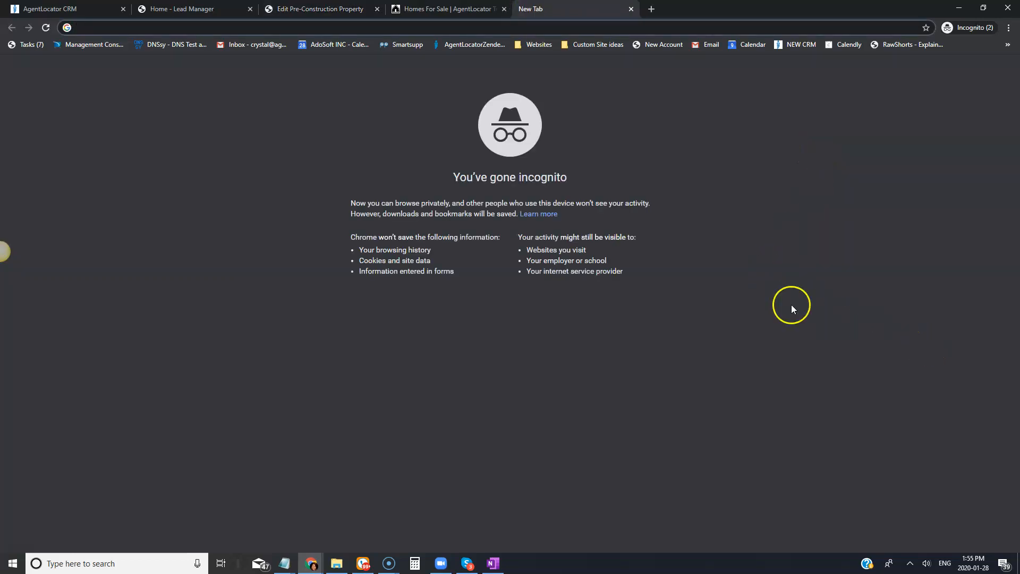
type("agentlocat")
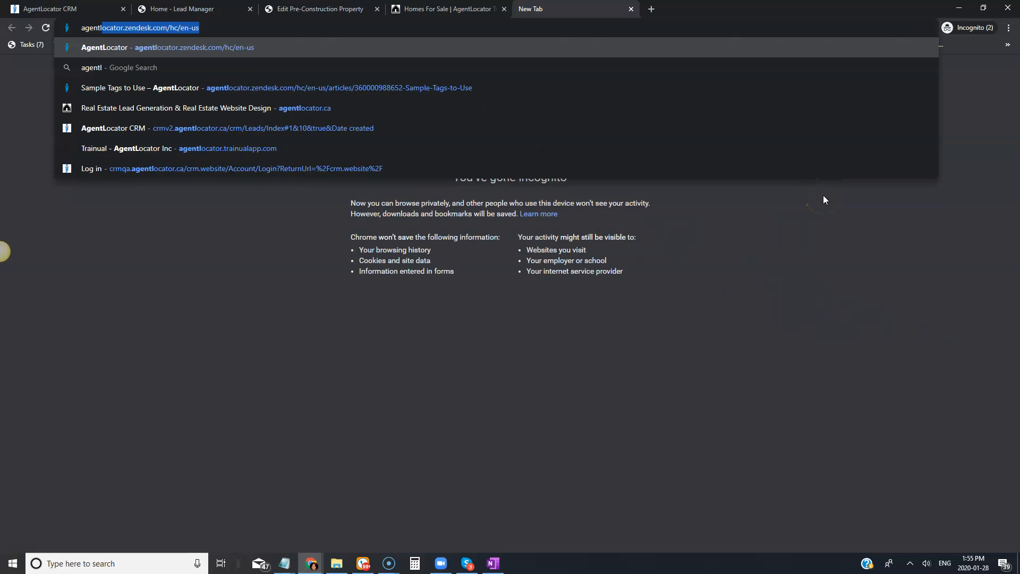
type("or")
key("Return")
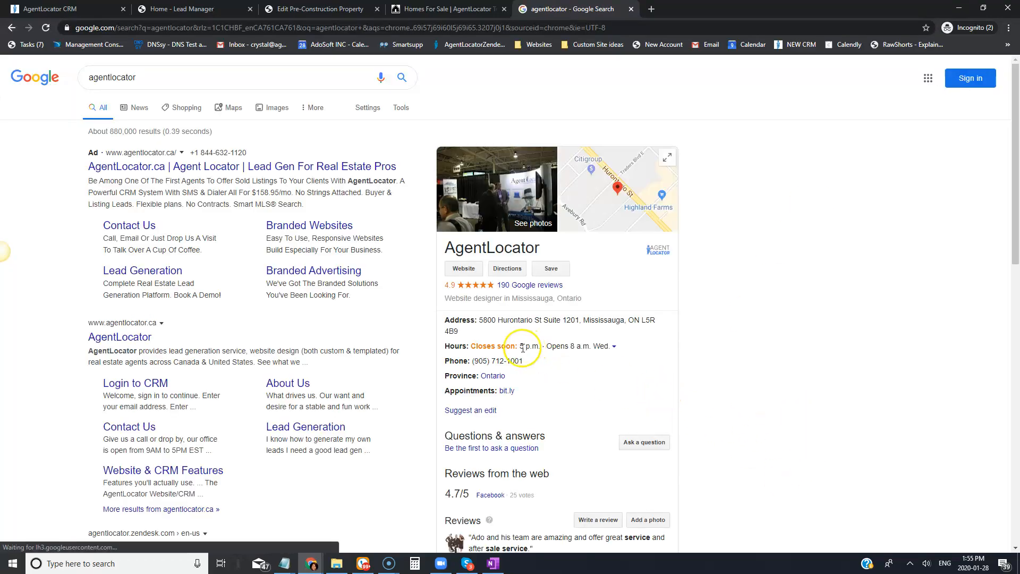
left_click_drag(479, 318, 660, 330)
key("ctrl+c")
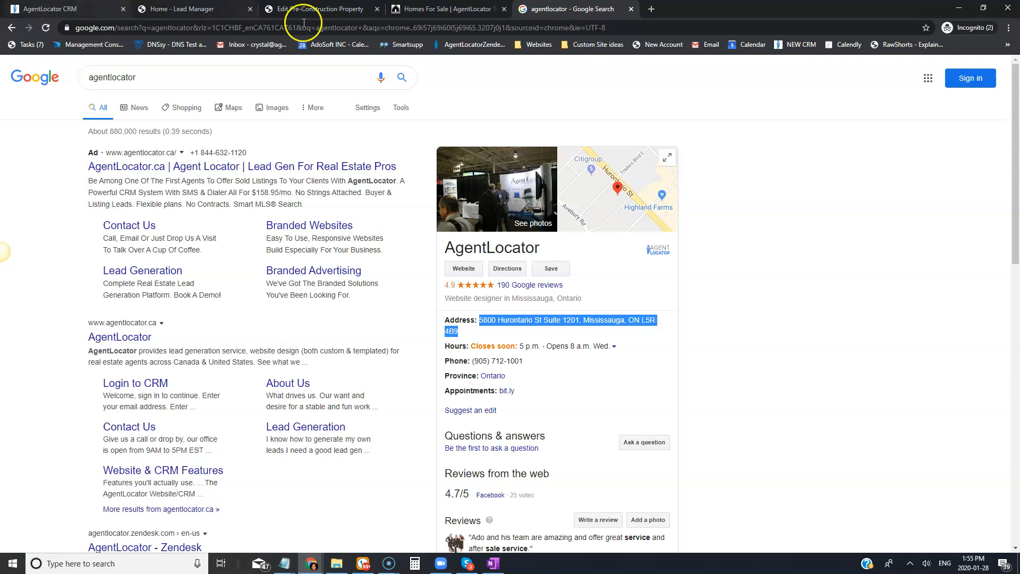
Paste the copied address into the property's address field and move its postal code into the separate postal code field.
left_click(322, 9)
key("ctrl+v")
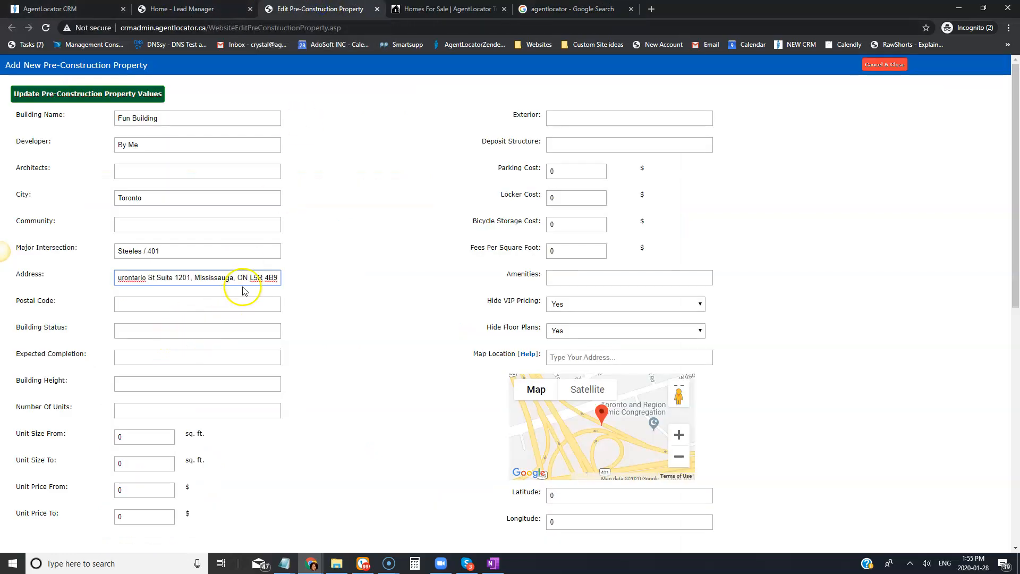
left_click_drag(250, 282, 303, 277)
key("ctrl+x")
left_click(163, 304)
key("ctrl+v")
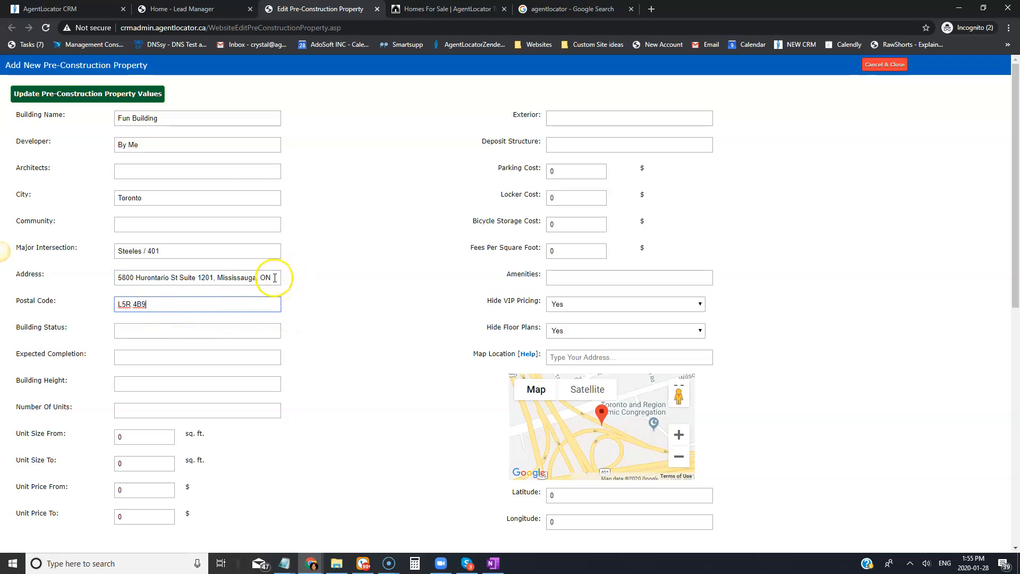
Leave the building status blank and set the expected completion to 2021.
left_click(173, 331)
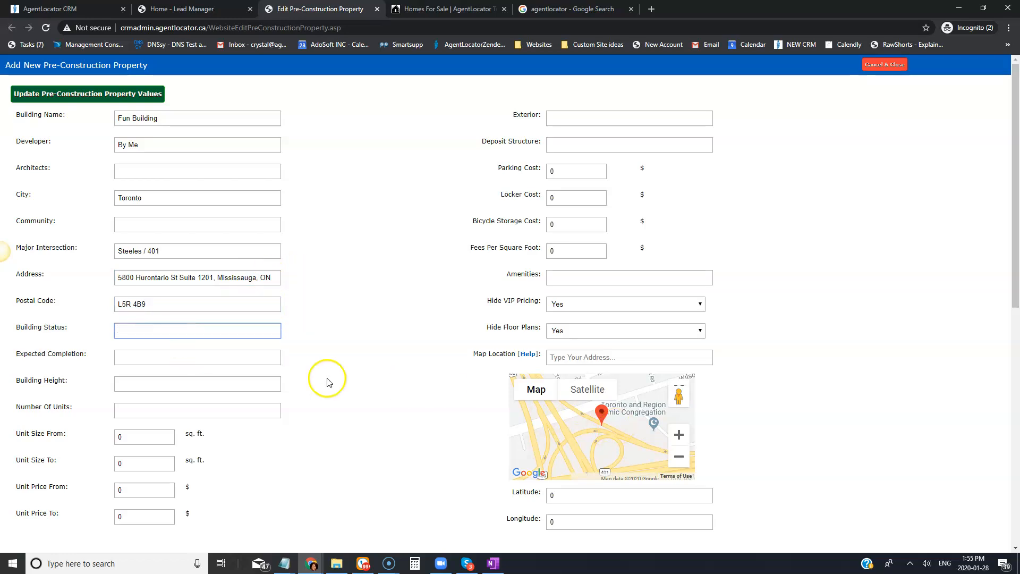
left_click(155, 361)
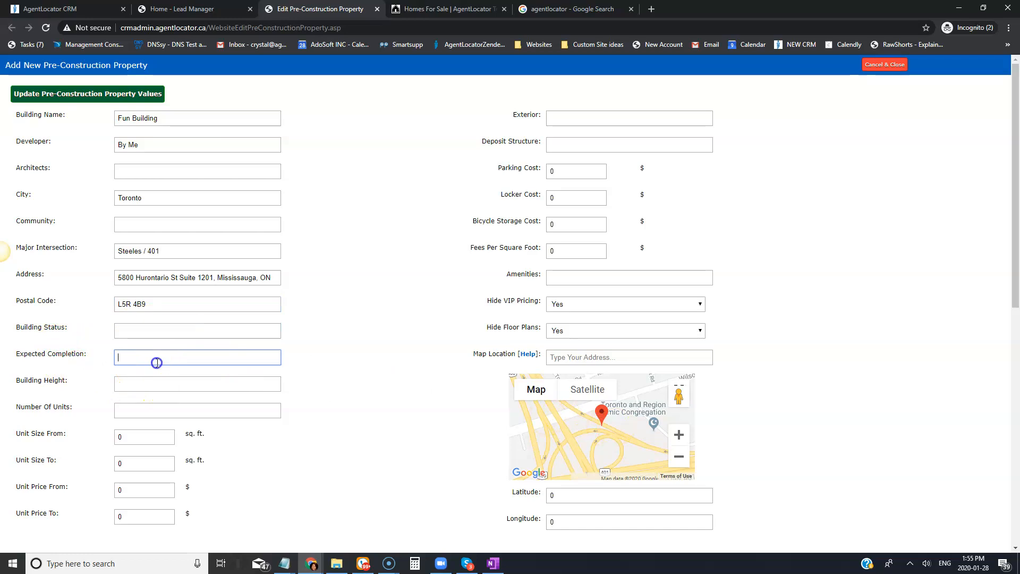
type("2021")
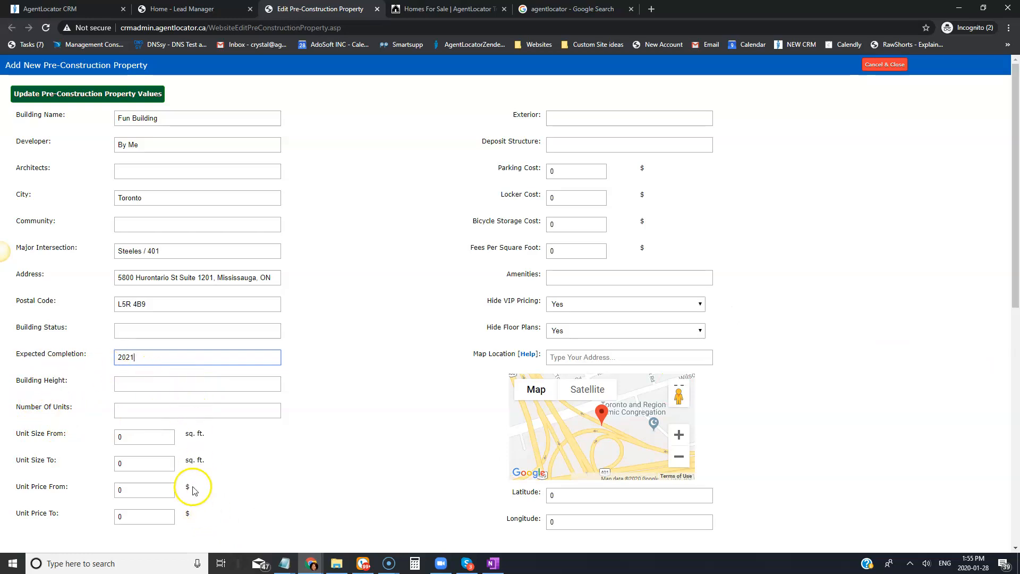
Set the exterior to Brick & Stucco and the parking cost to 10000 dollars.
scroll(194, 468, "down", 1)
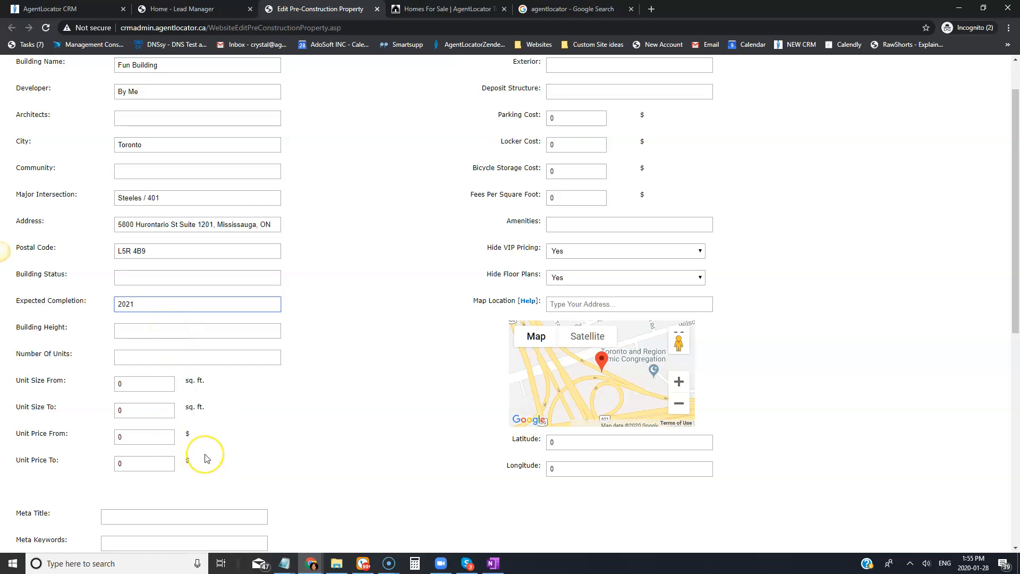
scroll(425, 395, "up", 1)
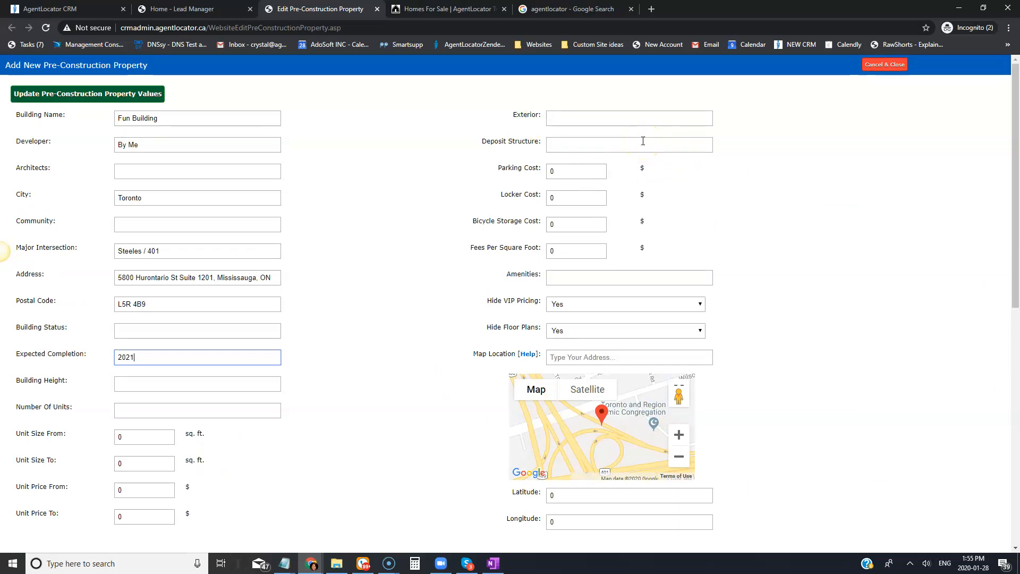
left_click(600, 124)
type("Brick & Stucco")
left_click(570, 169)
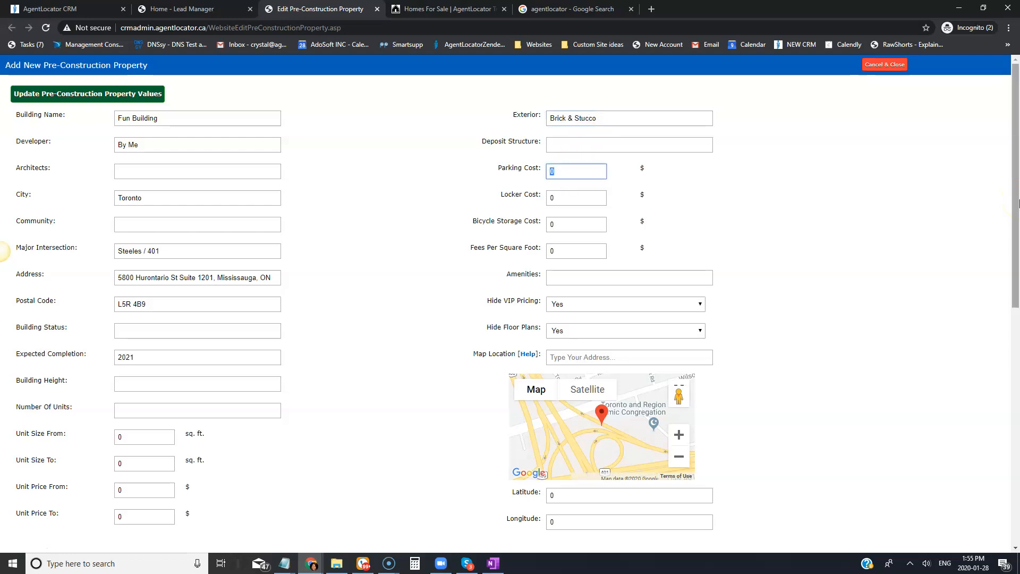
type("10000")
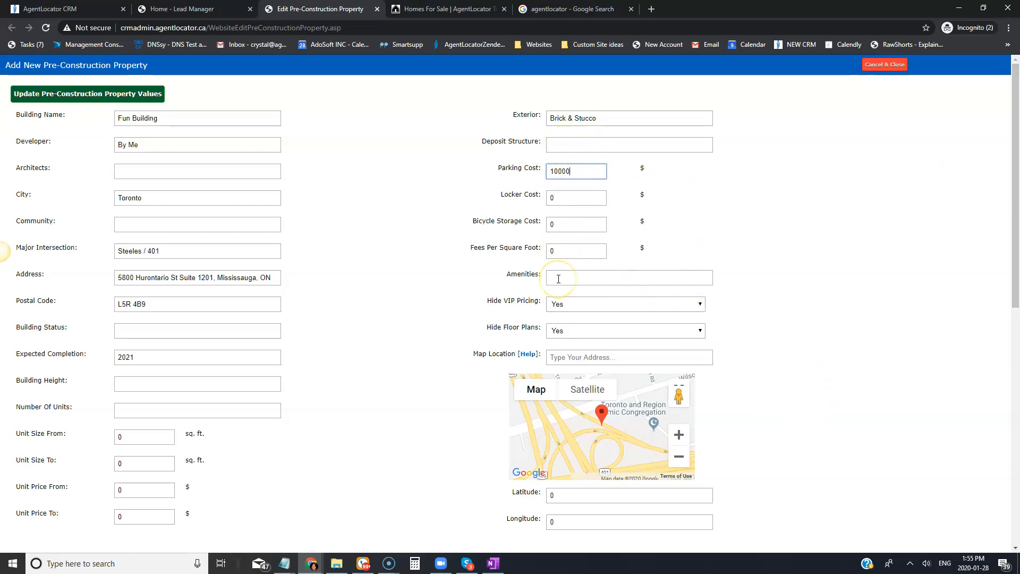
Copy the street portion of the property's address into the map location and choose the matching suggestion to place the marker.
scroll(559, 279, "down", 2)
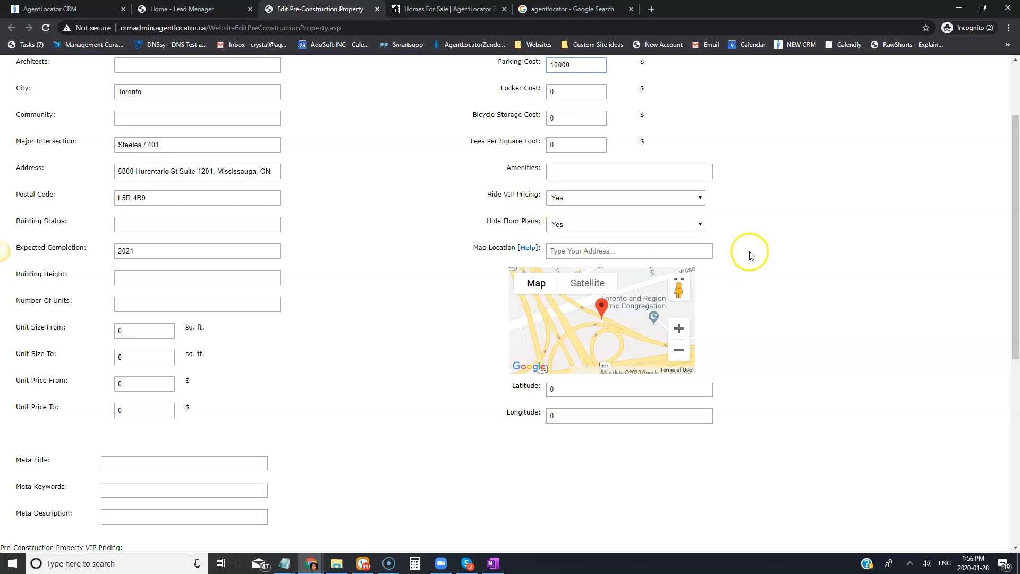
left_click(767, 275)
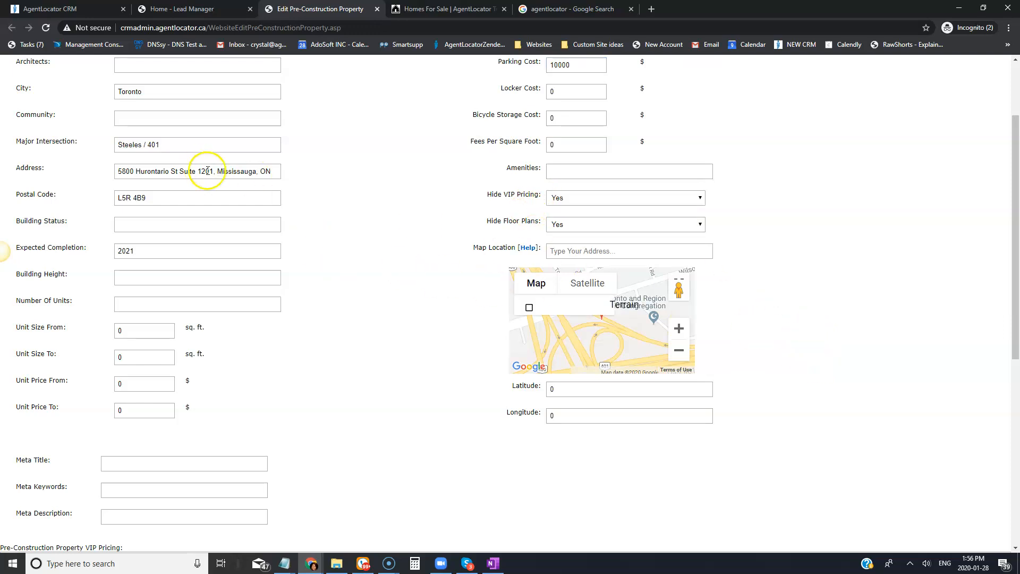
left_click_drag(197, 171, 120, 171)
left_click(182, 169)
left_click_drag(194, 170, 108, 171)
left_click(172, 174)
left_click_drag(178, 172, 127, 186)
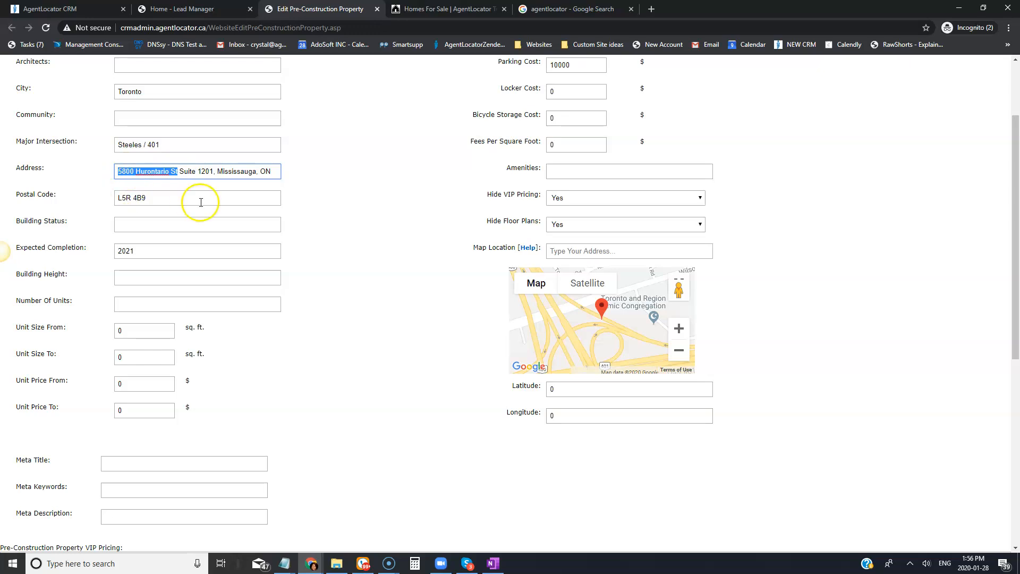
left_click(568, 251)
key("ctrl+v")
left_click(708, 267)
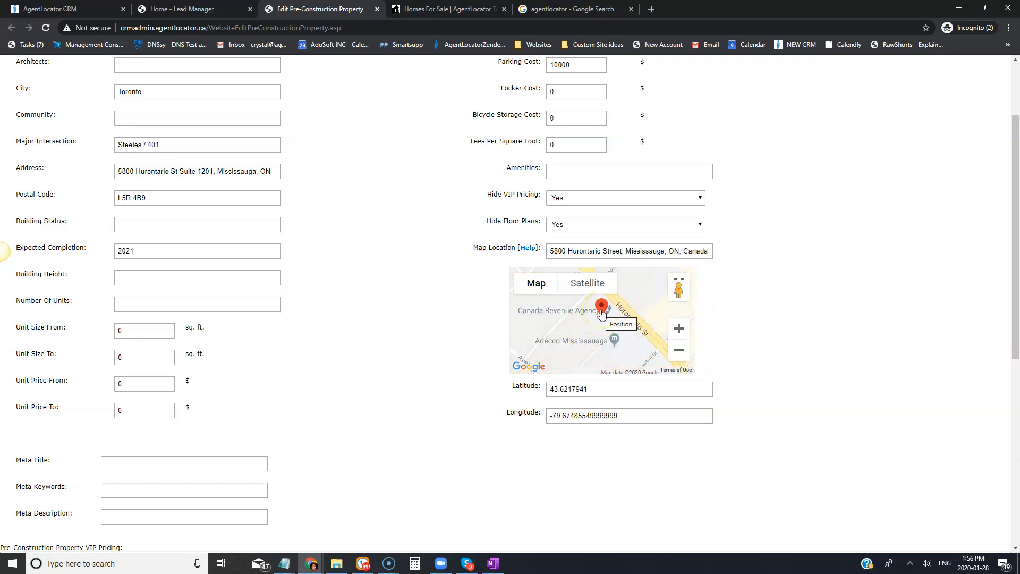
Copy the building name into the meta keywords and set the meta description to "New building that's fun in Mississauga for all your new condo needs!".
scroll(409, 336, "down", 5)
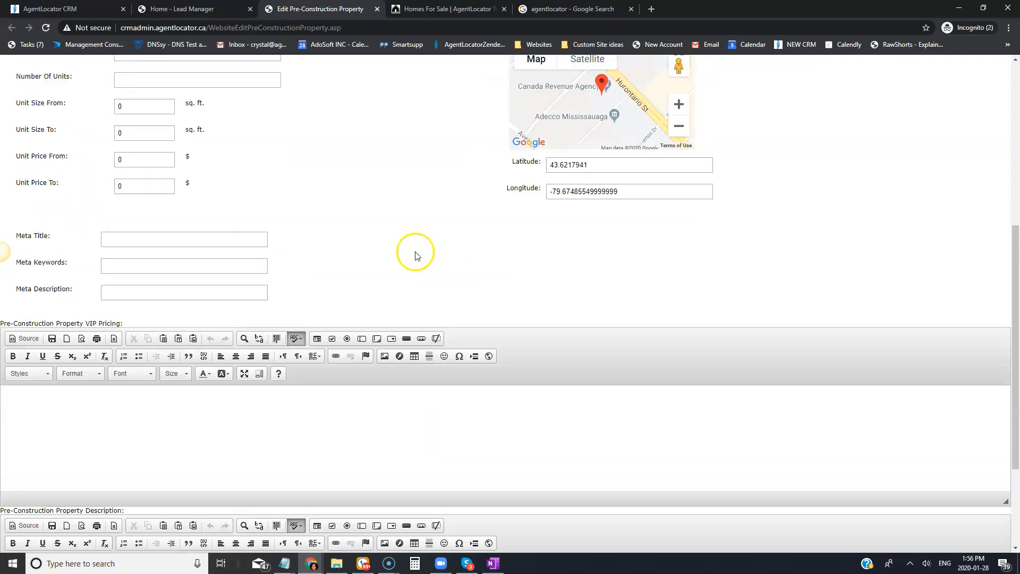
scroll(417, 251, "up", 2)
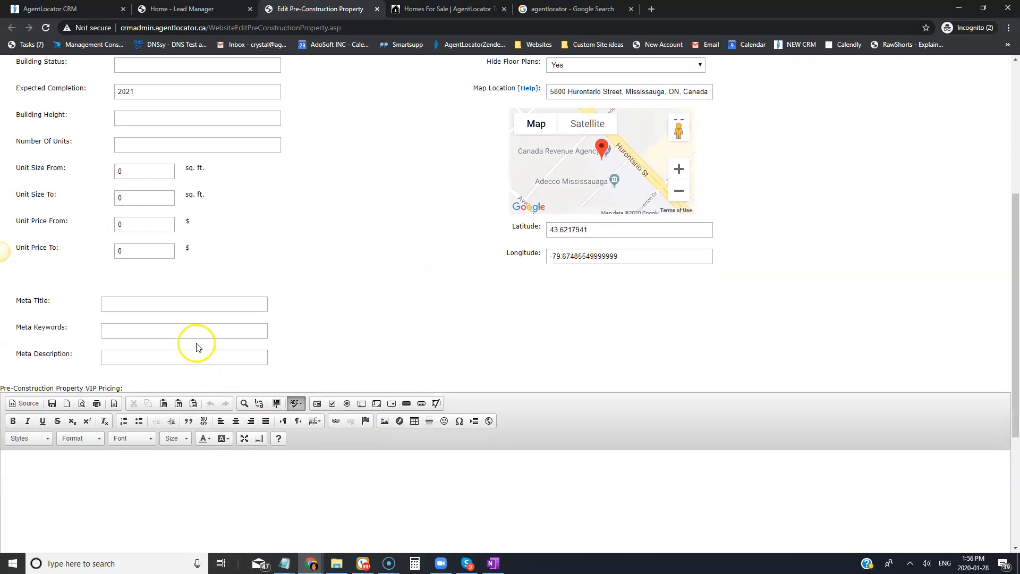
left_click(130, 332)
scroll(343, 330, "up", 5)
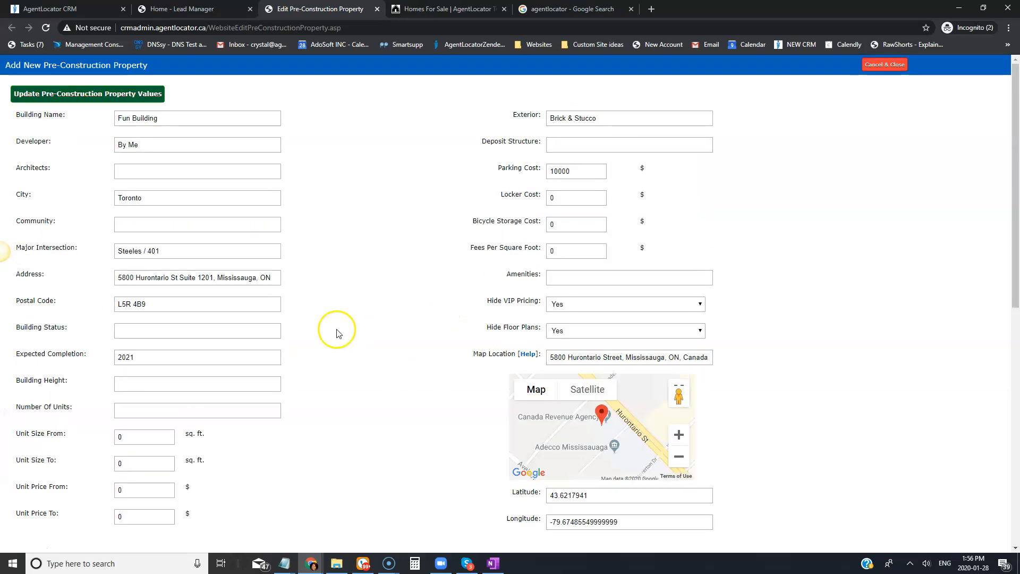
triple_click(167, 118)
key("ctrl+c")
scroll(337, 337, "down", 6)
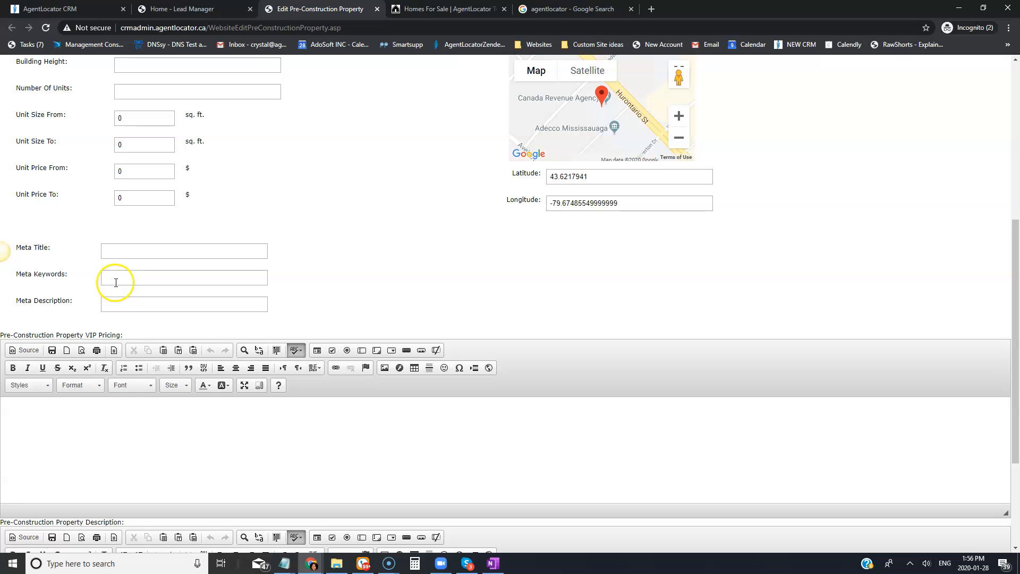
left_click(116, 282)
key("ctrl+v")
key("Tab")
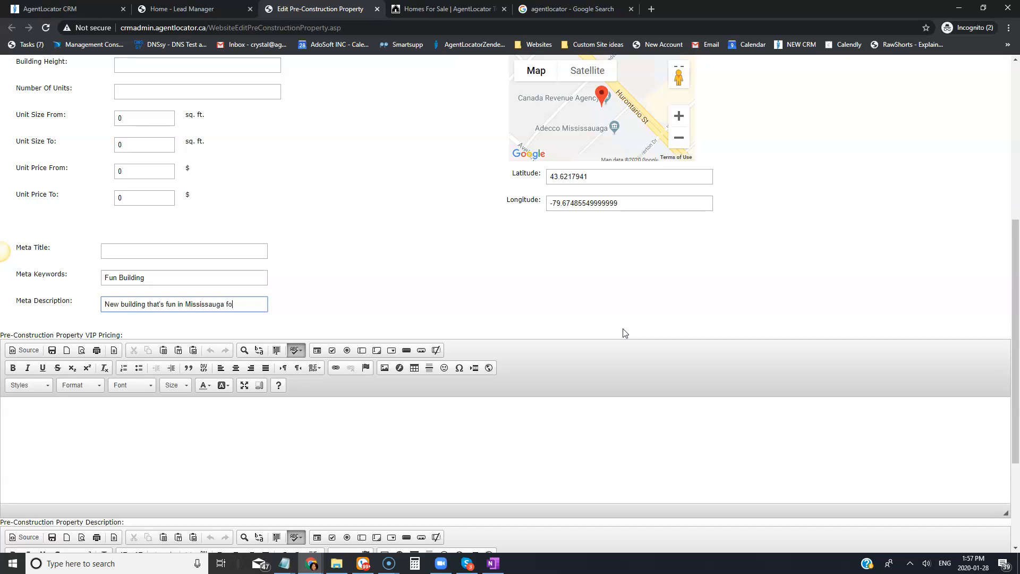
type("new condo needs!")
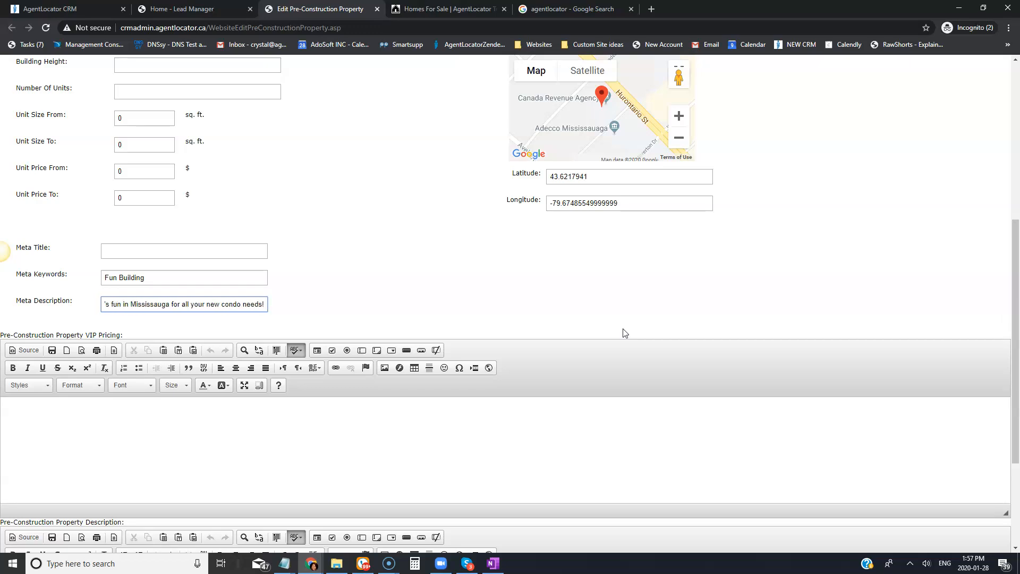
Enter $10,000 as the content of the property's VIP pricing section.
scroll(242, 212, "down", 2)
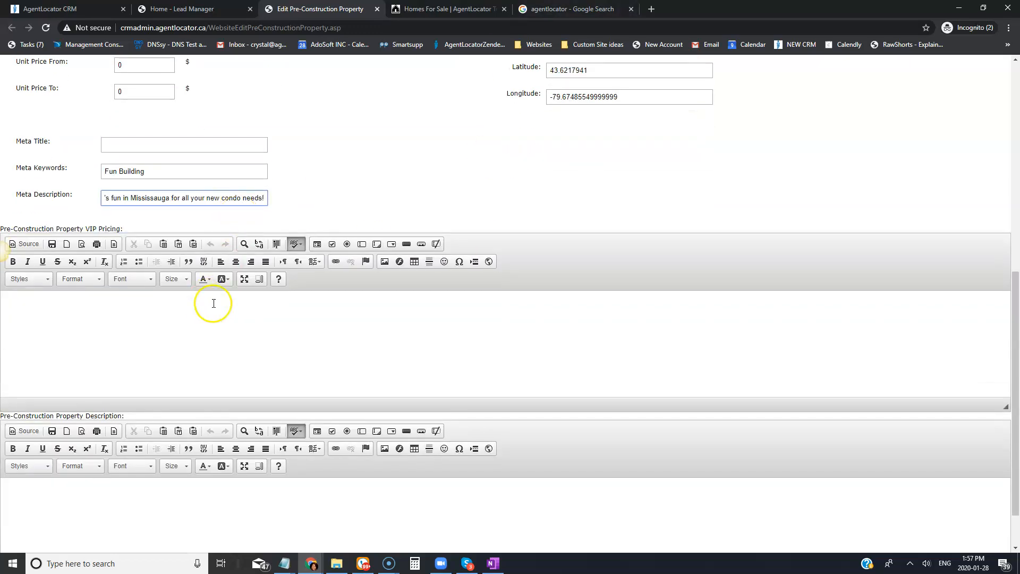
left_click(159, 349)
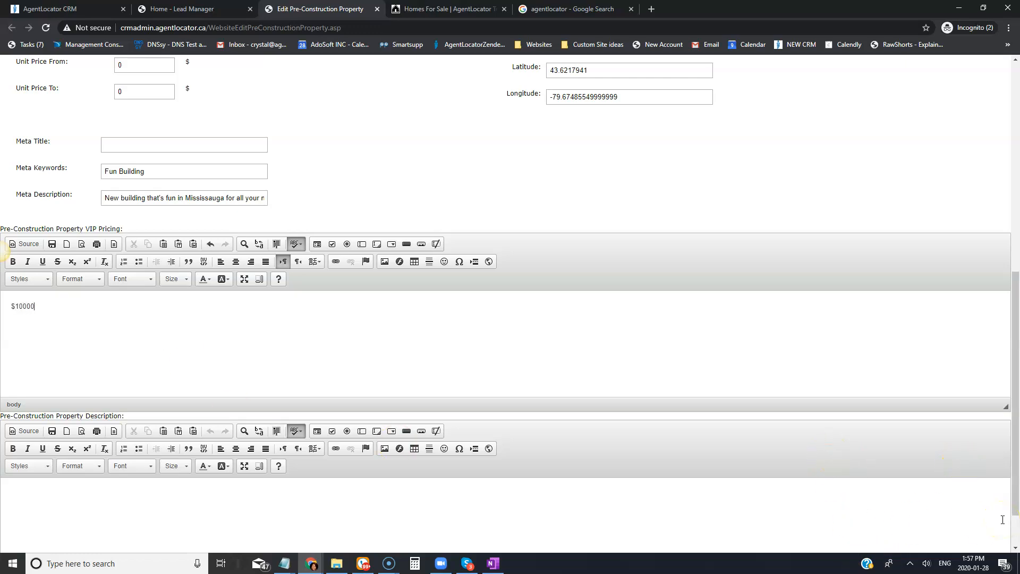
left_click(19, 306)
type(",")
Look through the available text styles for the VIP price and format it as Heading 1.
triple_click(39, 306)
left_click(40, 281)
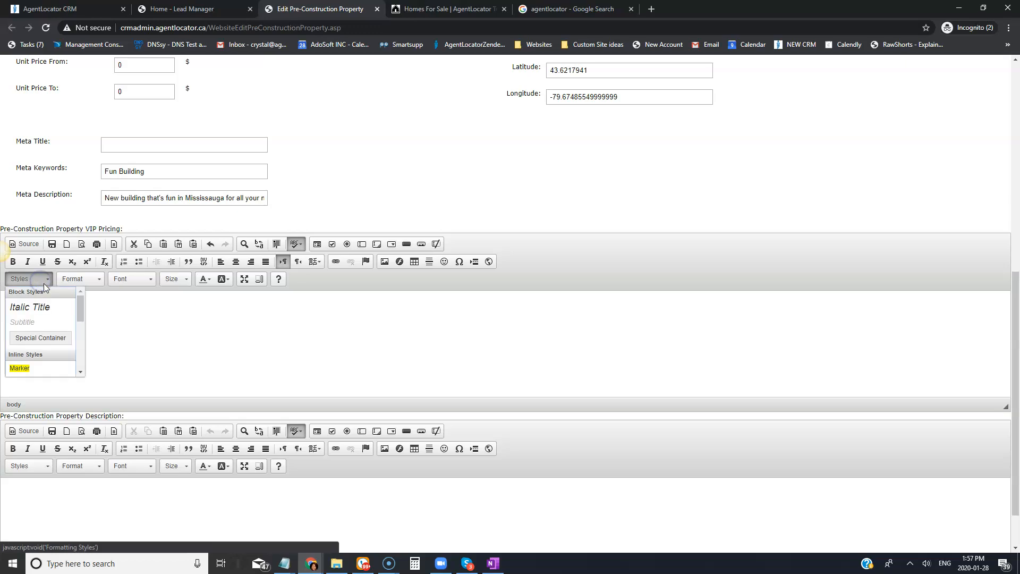
scroll(35, 339, "up", 3)
scroll(155, 452, "down", 2)
scroll(77, 388, "down", 6)
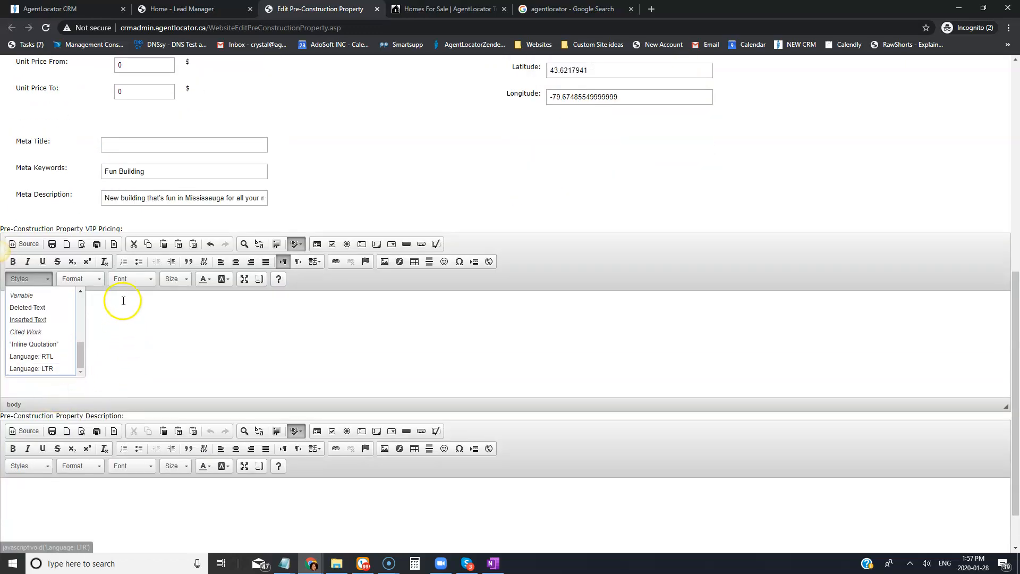
left_click(98, 279)
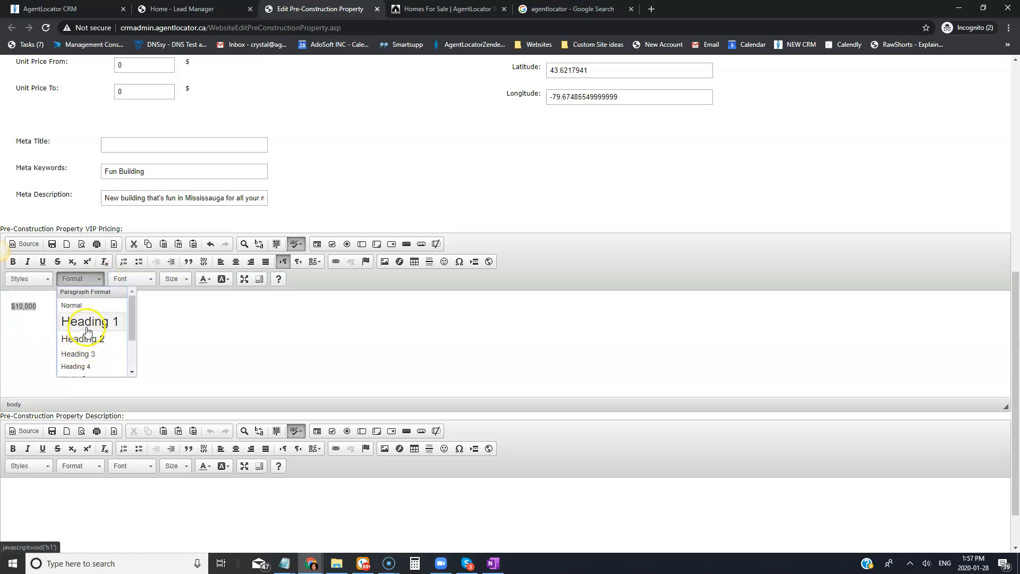
left_click(80, 319)
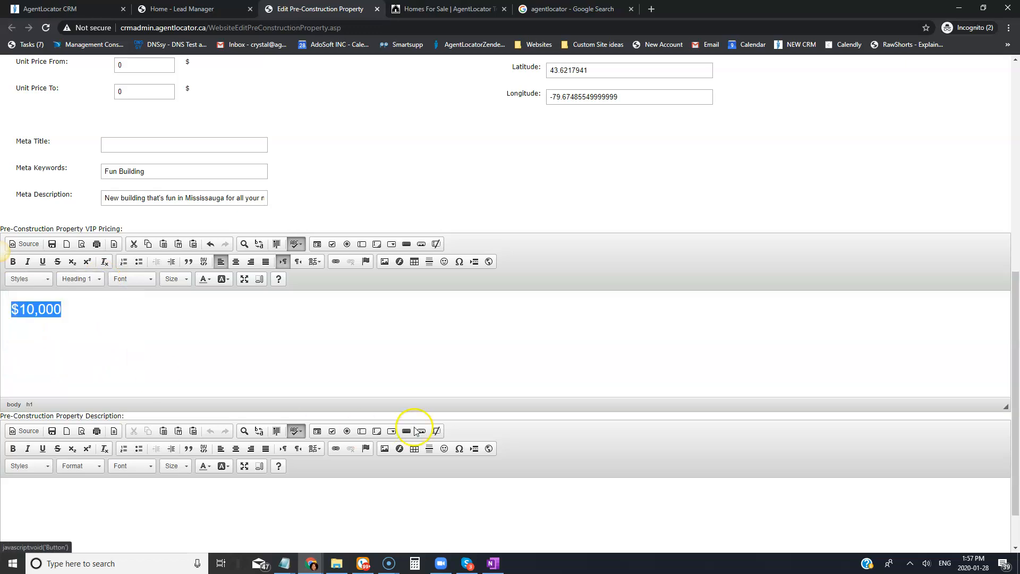
Make the VIP price heading blue and bold.
left_click(204, 279)
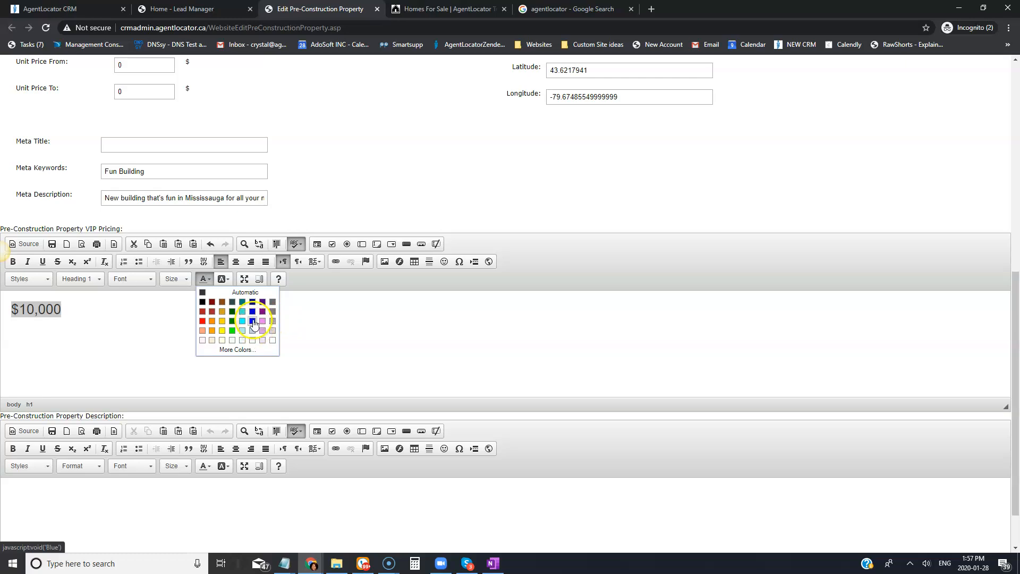
left_click(253, 321)
left_click(12, 262)
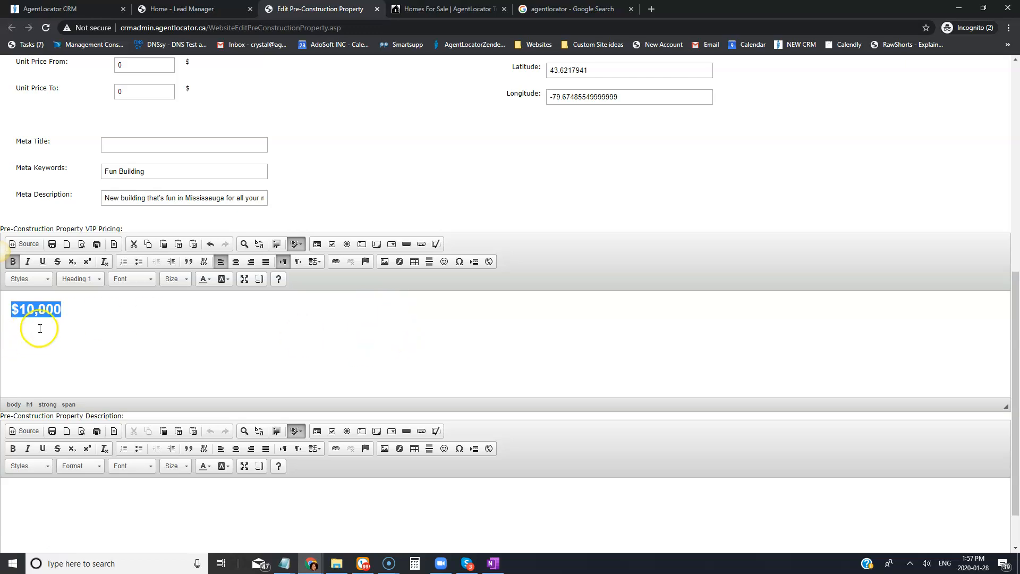
left_click(88, 304)
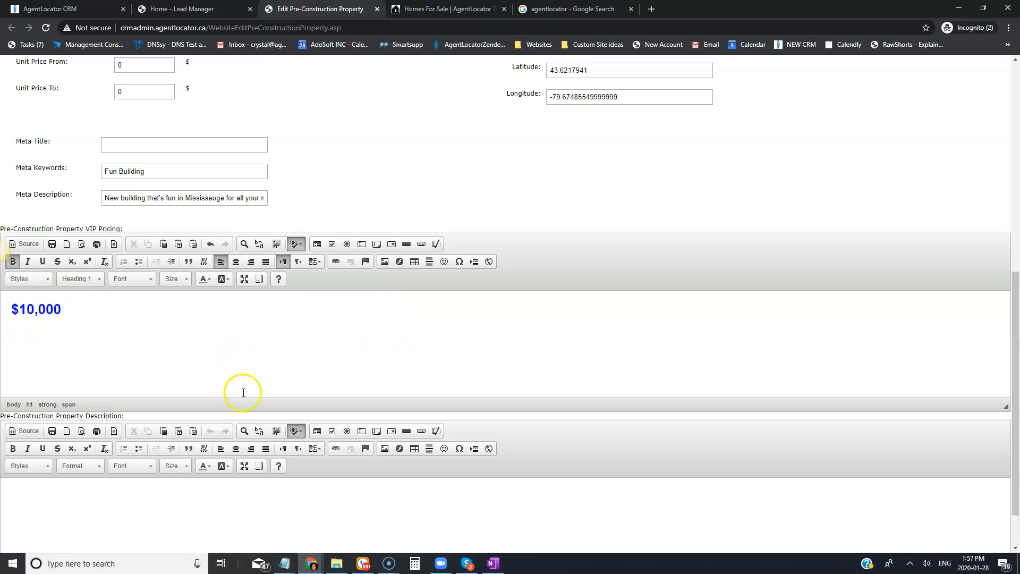
Enter "This is where the description goes!!" as the property description and save the new property's values.
scroll(245, 396, "down", 1)
left_click(82, 453)
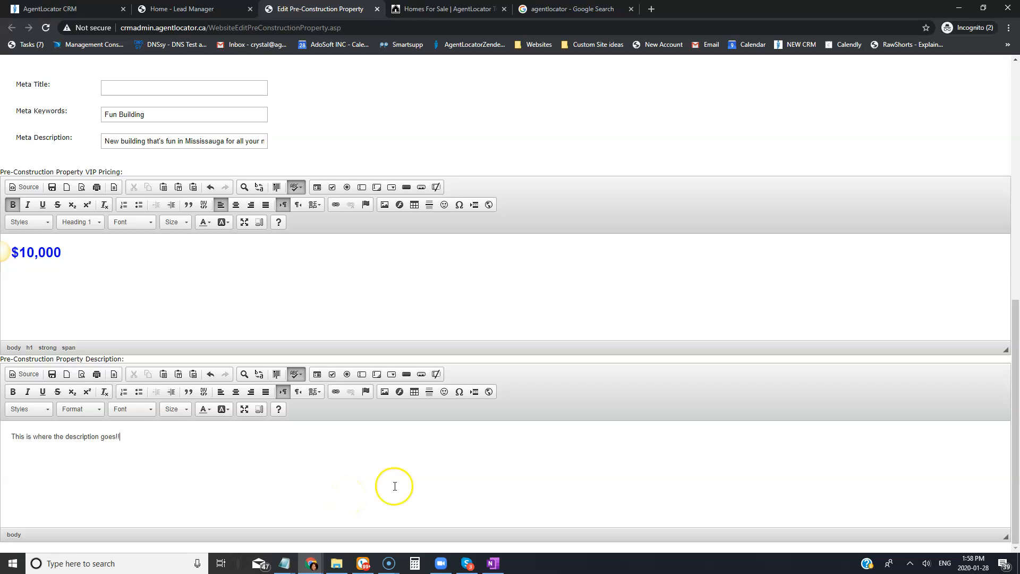
scroll(395, 487, "up", 10)
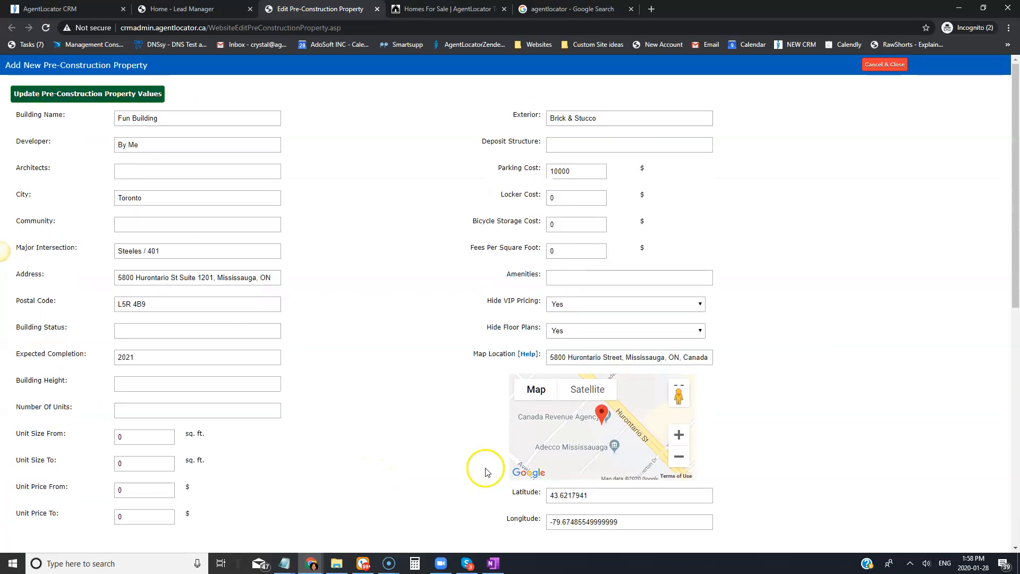
left_click(20, 97)
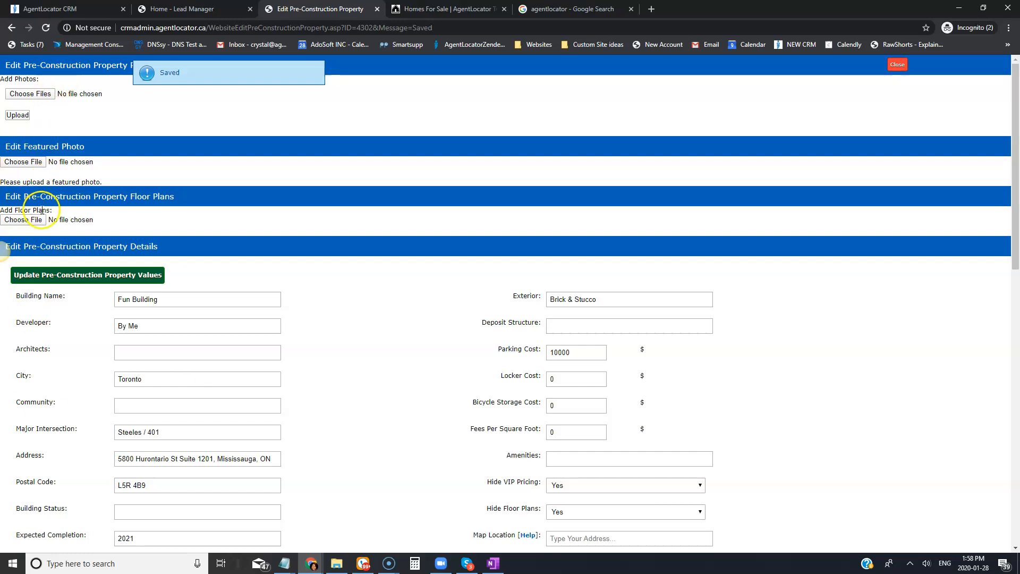
Add the "Create a vision" quote image from the Desktop as the property's floor plan.
left_click(23, 220)
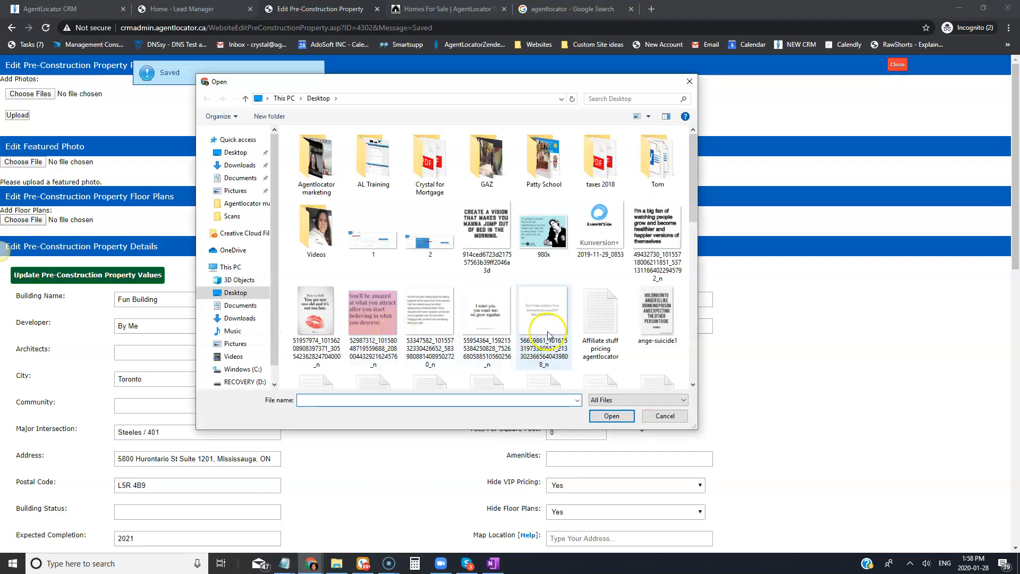
left_click(490, 232)
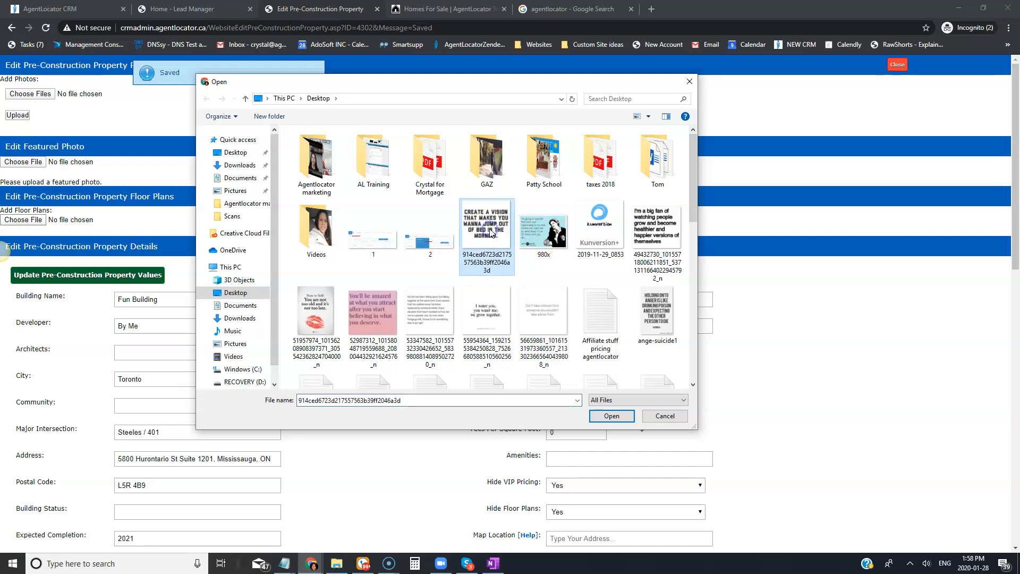
left_click(612, 416)
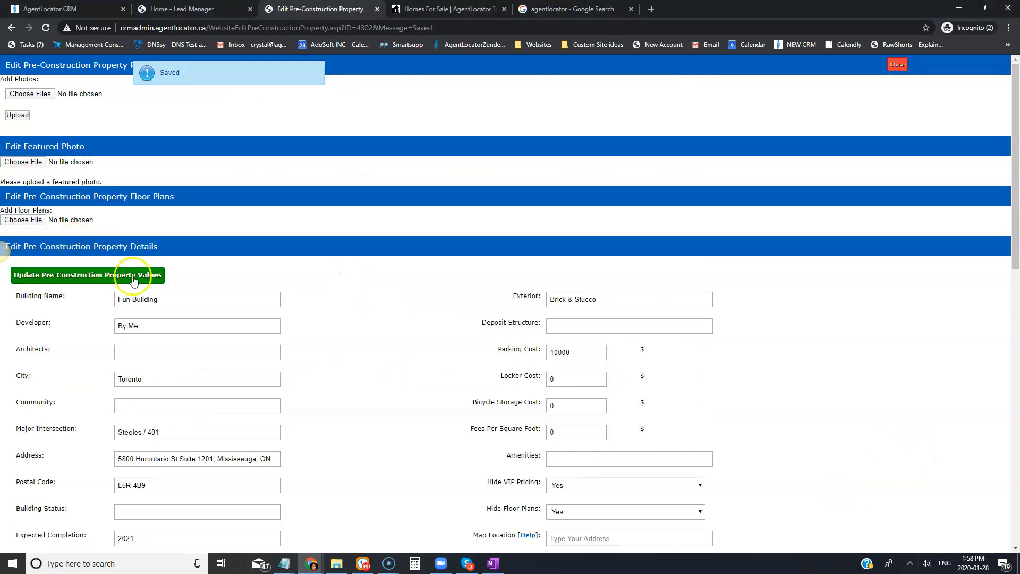
Upload the Desktop image 980x.png to the property's photos.
left_click(32, 93)
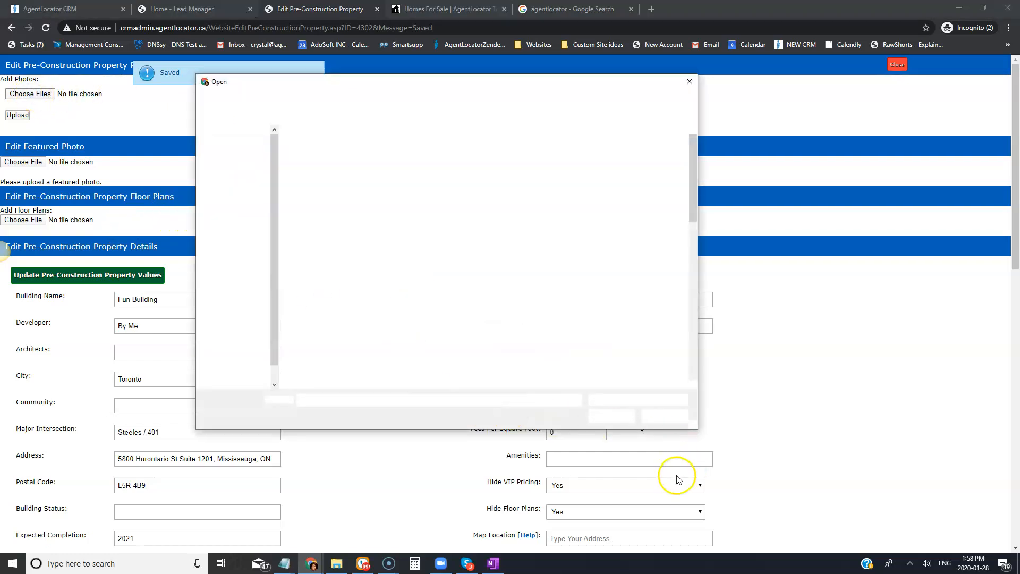
left_click(543, 228)
left_click(612, 416)
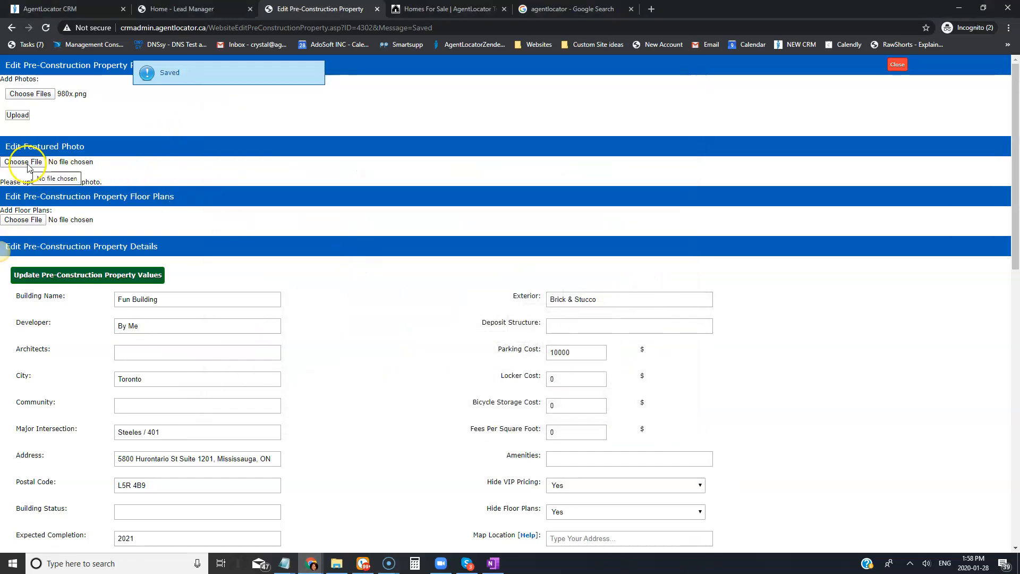
left_click(18, 114)
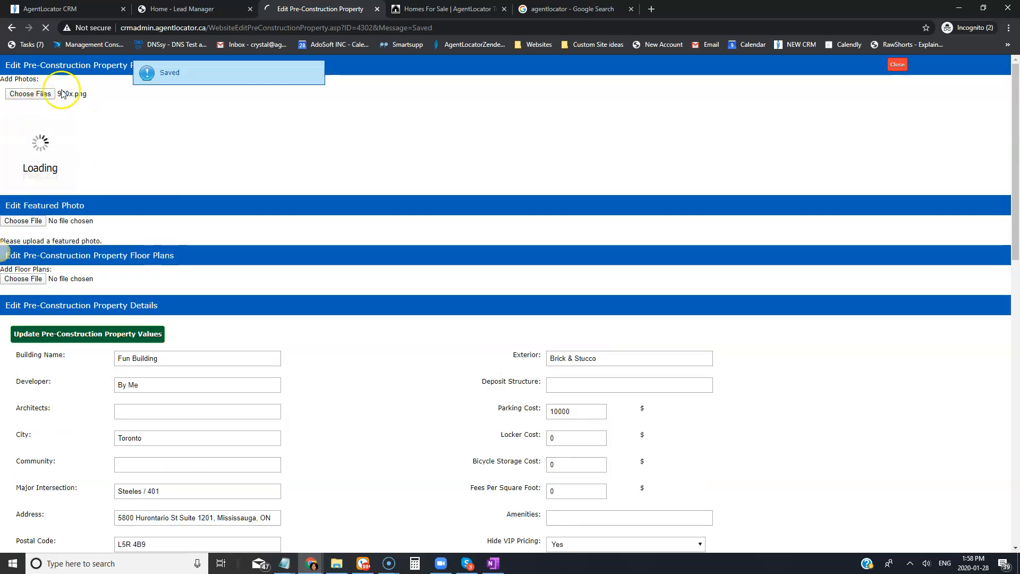
Upload media_httpcdnsomeecar_egjwj-scaled500.png from the Desktop as a second property photo.
left_click(41, 97)
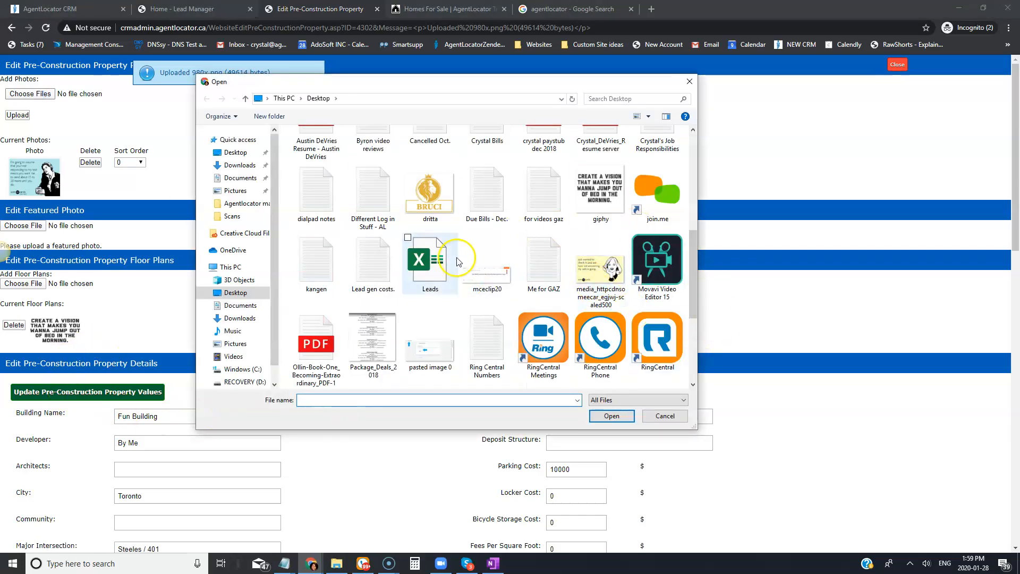
left_click(596, 275)
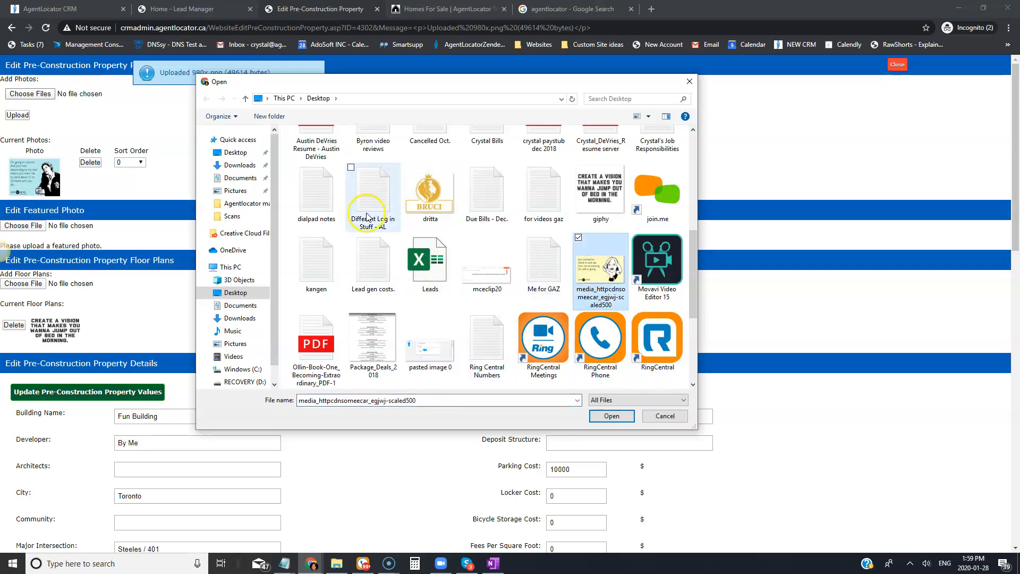
left_click(611, 417)
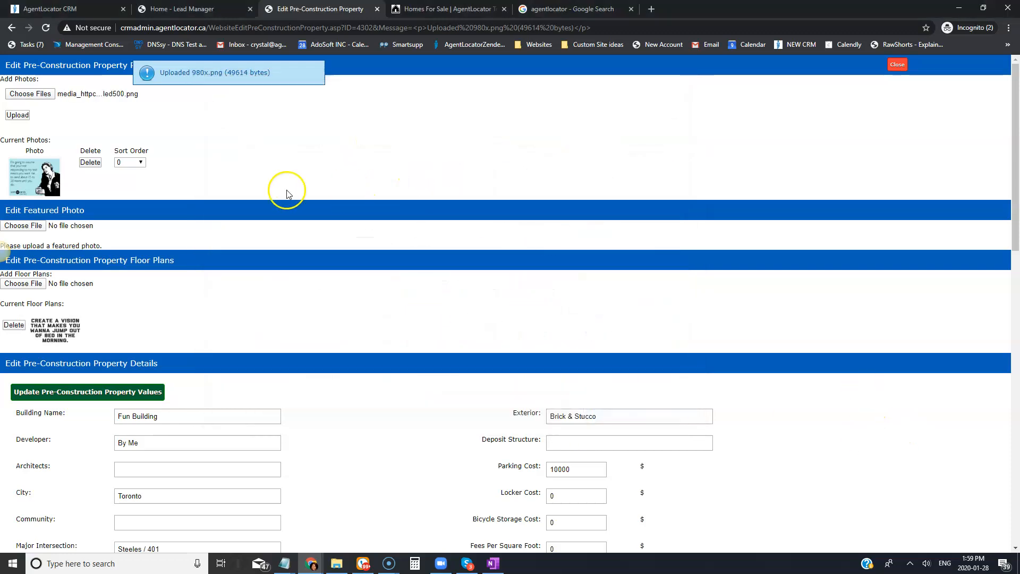
left_click(21, 120)
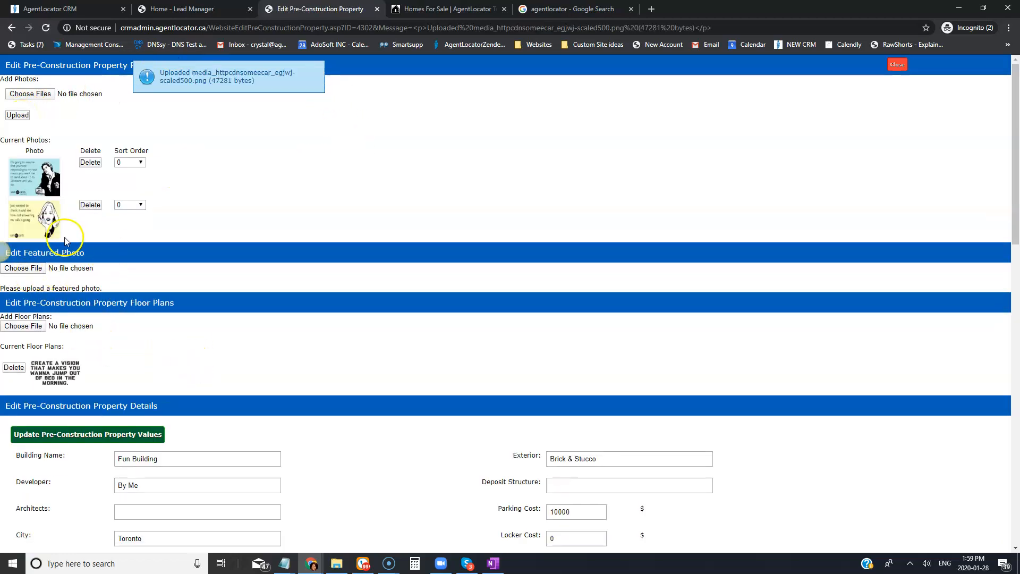
Try to add the red-lips quote image, whose file name starts with 51957974, as the property's featured photo.
left_click(13, 268)
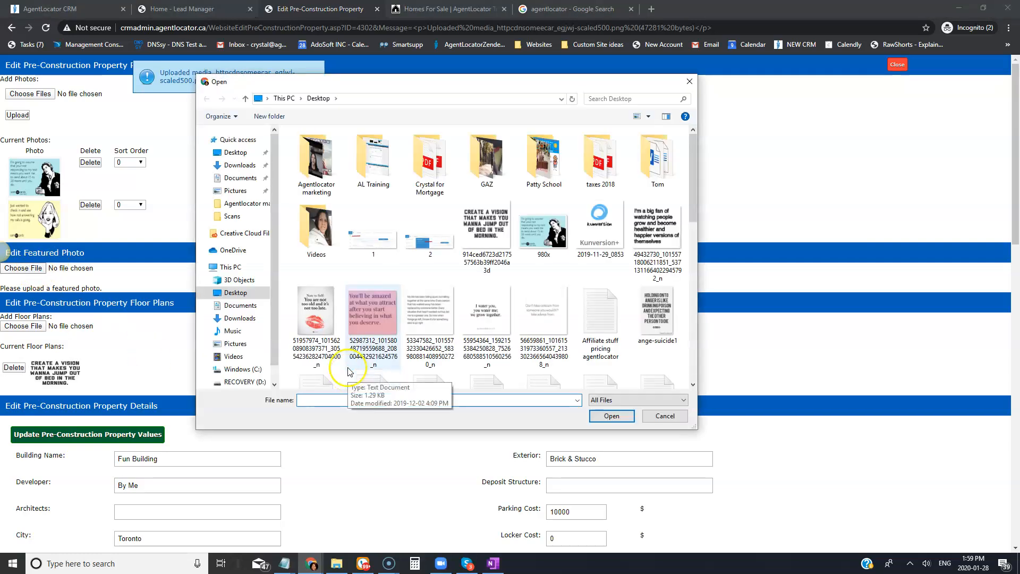
scroll(350, 346, "down", 10)
scroll(478, 319, "down", 3)
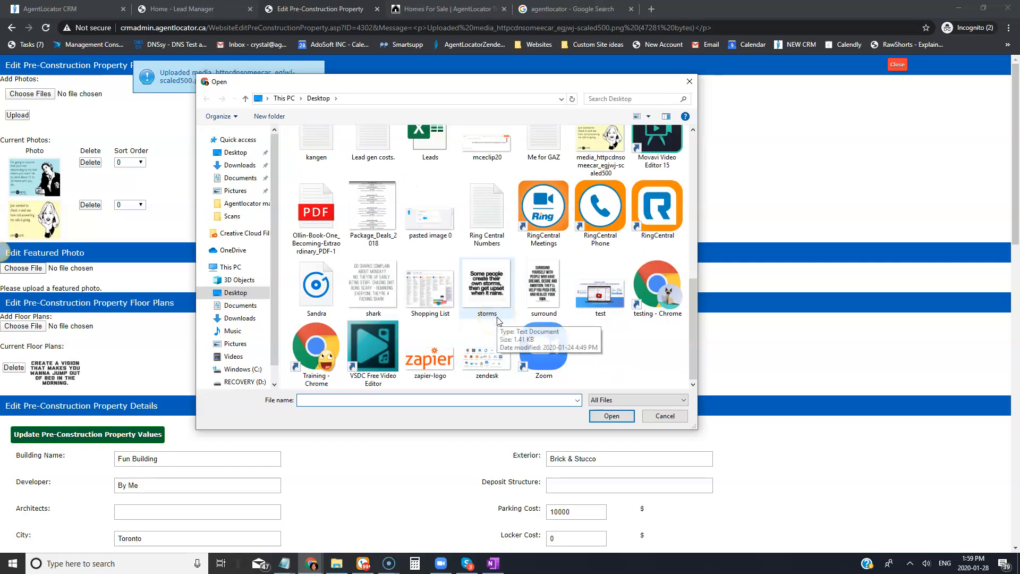
scroll(491, 319, "up", 10)
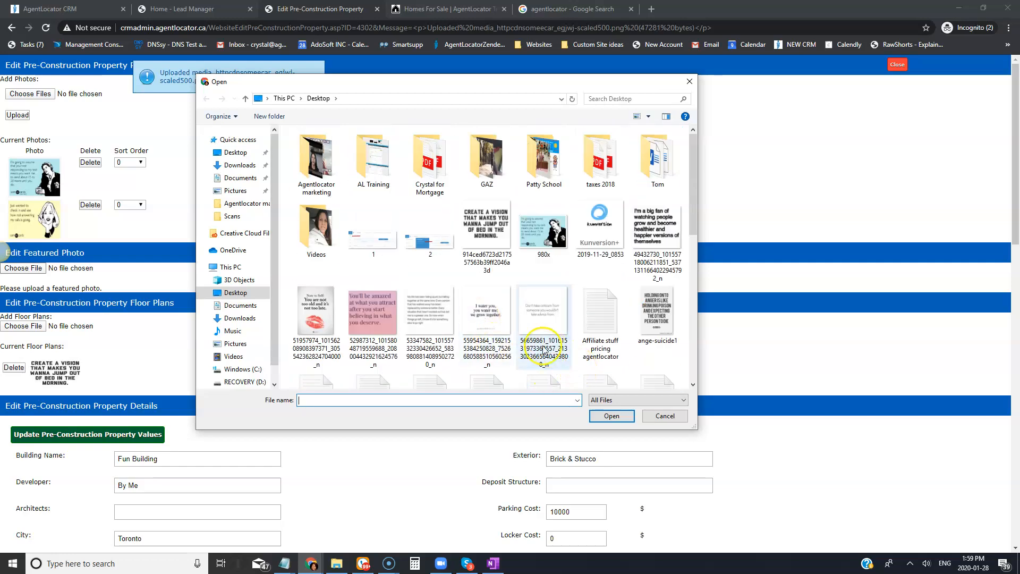
scroll(494, 303, "down", 2)
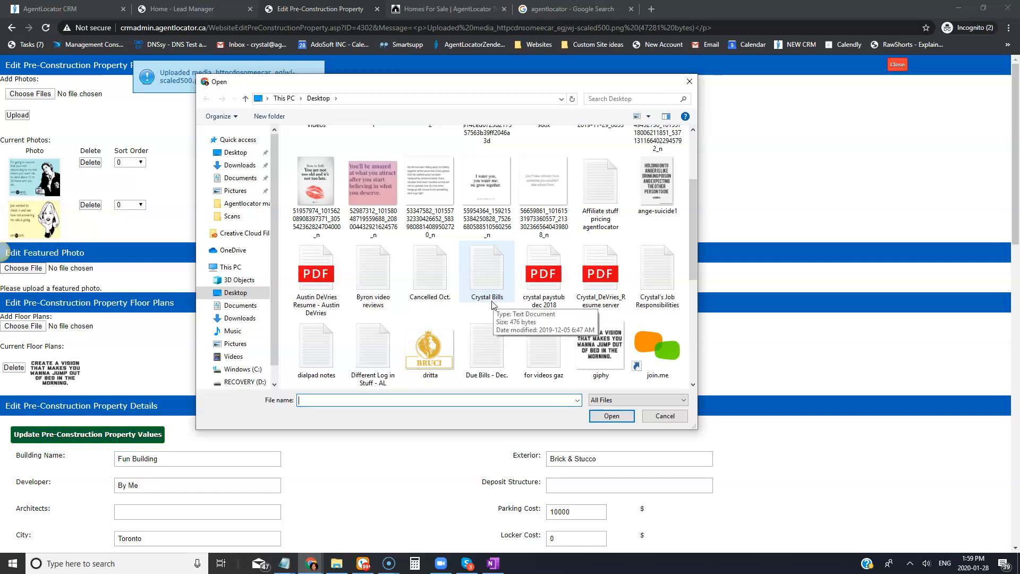
left_click(316, 184)
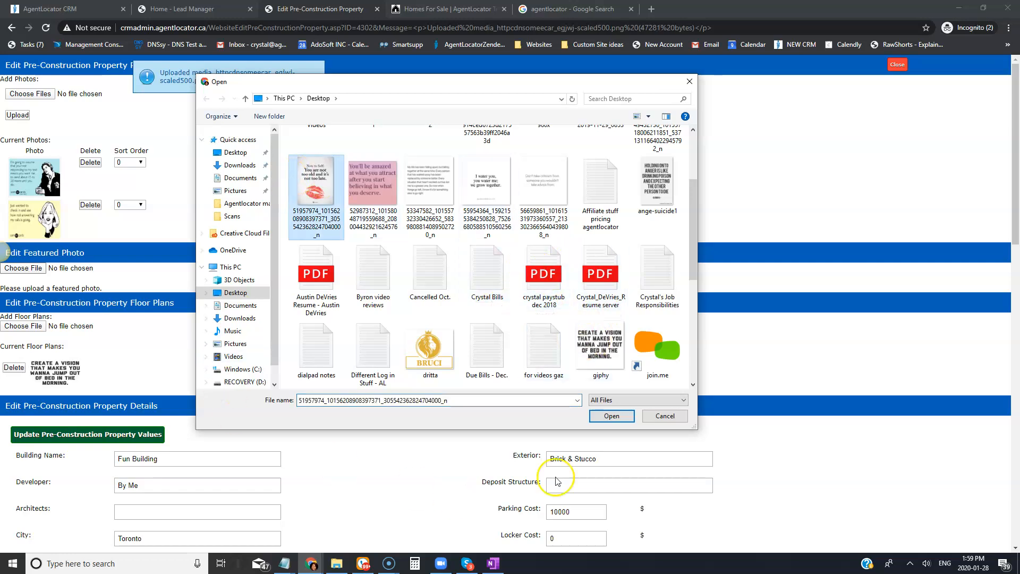
left_click(610, 416)
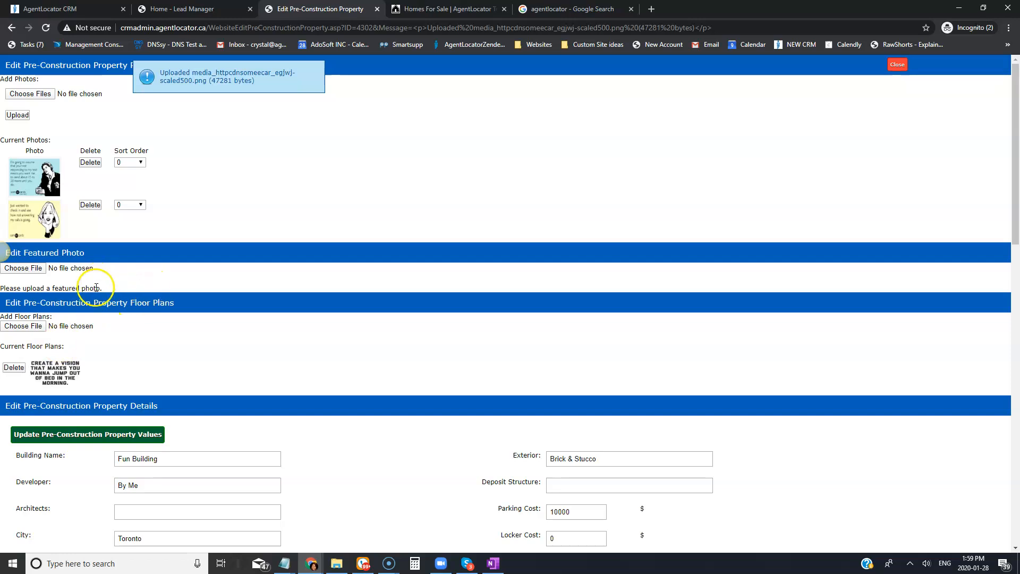
Choose the blue "I'm going to assume" quote image as the property's featured photo.
left_click(23, 268)
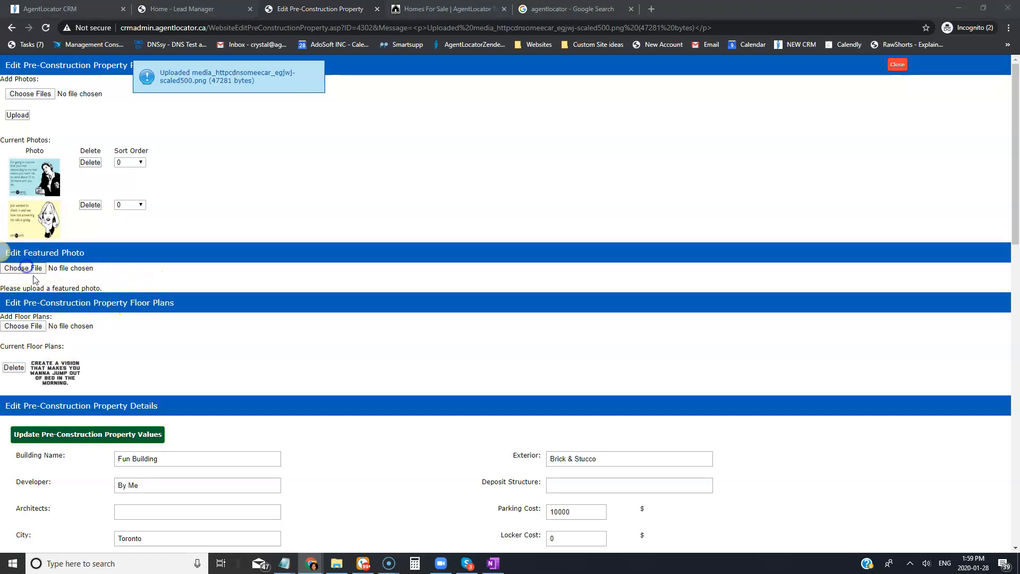
left_click(543, 231)
left_click(612, 415)
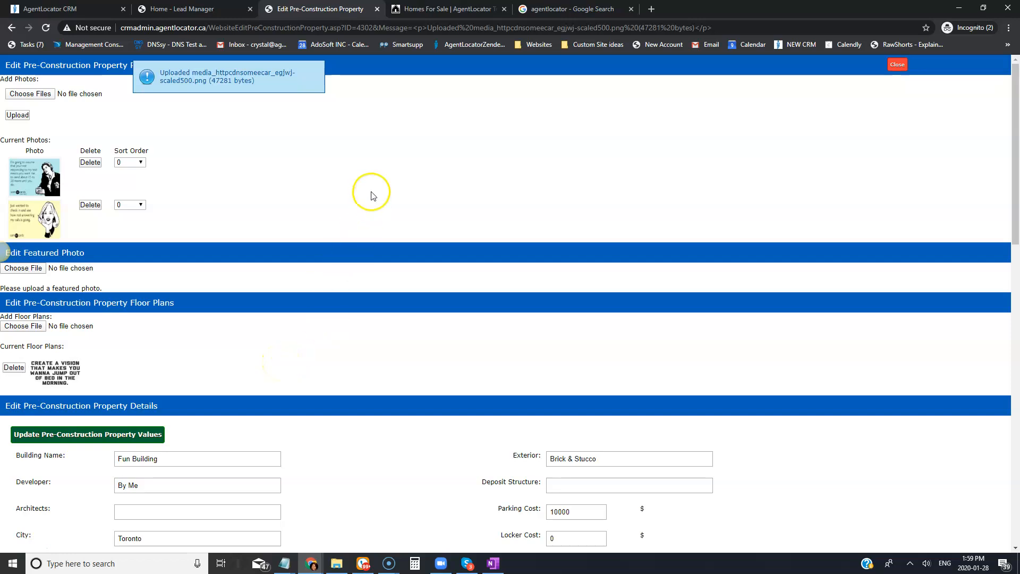
Save the pre-construction property's values and close the property editor, confirming the closure.
scroll(367, 420, "down", 6)
scroll(371, 407, "down", 10)
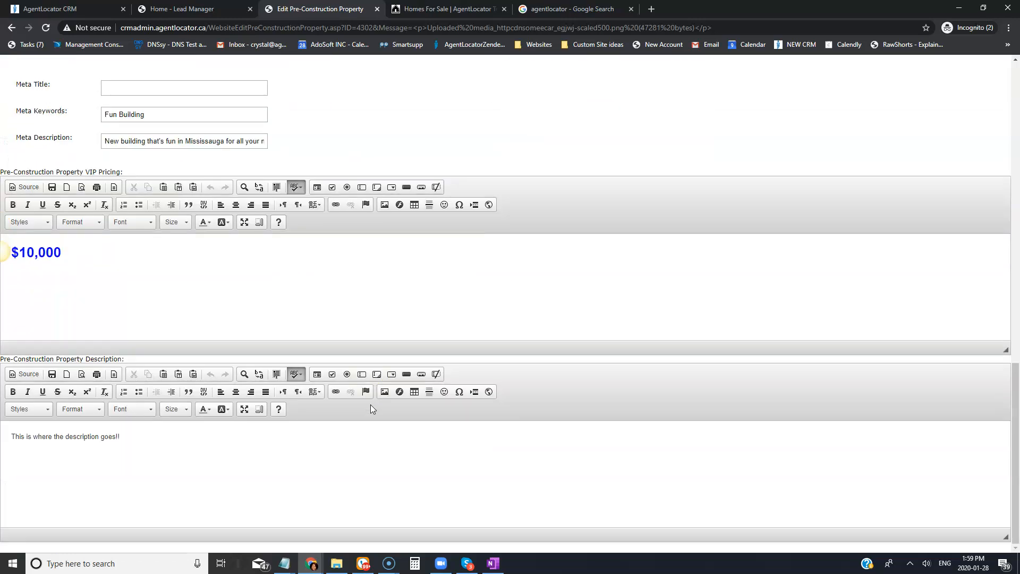
scroll(375, 467, "up", 15)
scroll(376, 471, "up", 1)
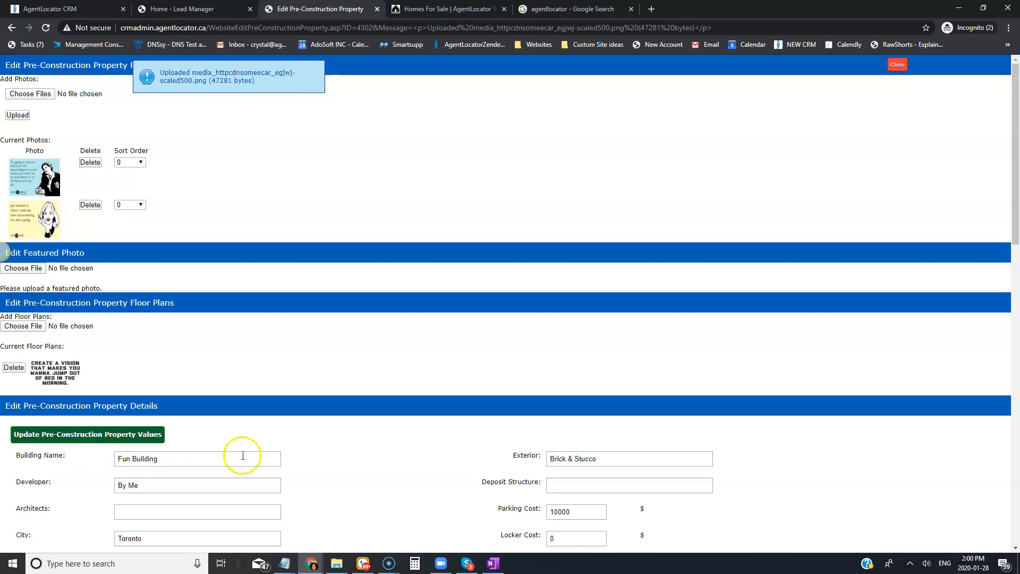
left_click(92, 434)
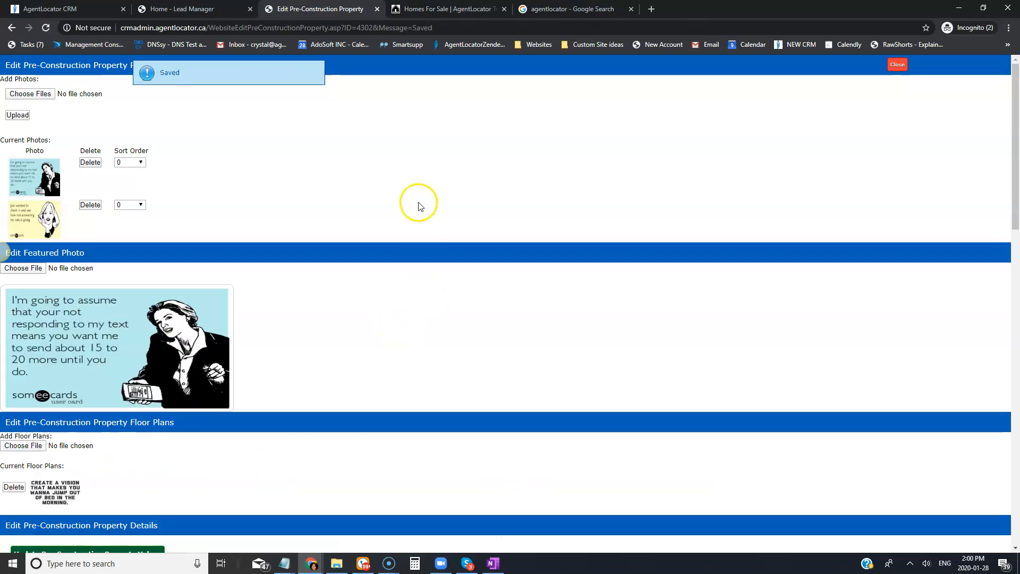
left_click(898, 65)
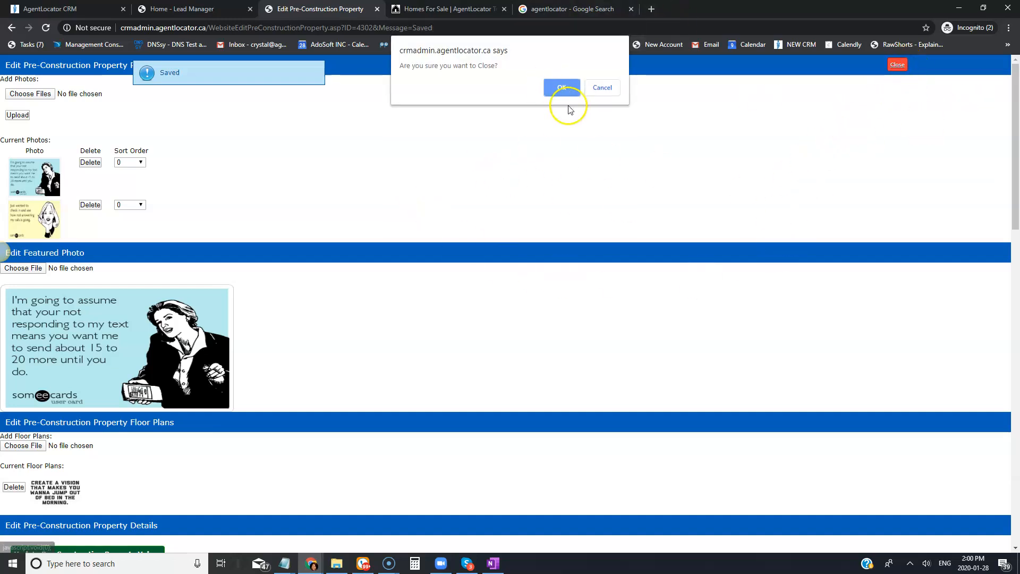
left_click(561, 89)
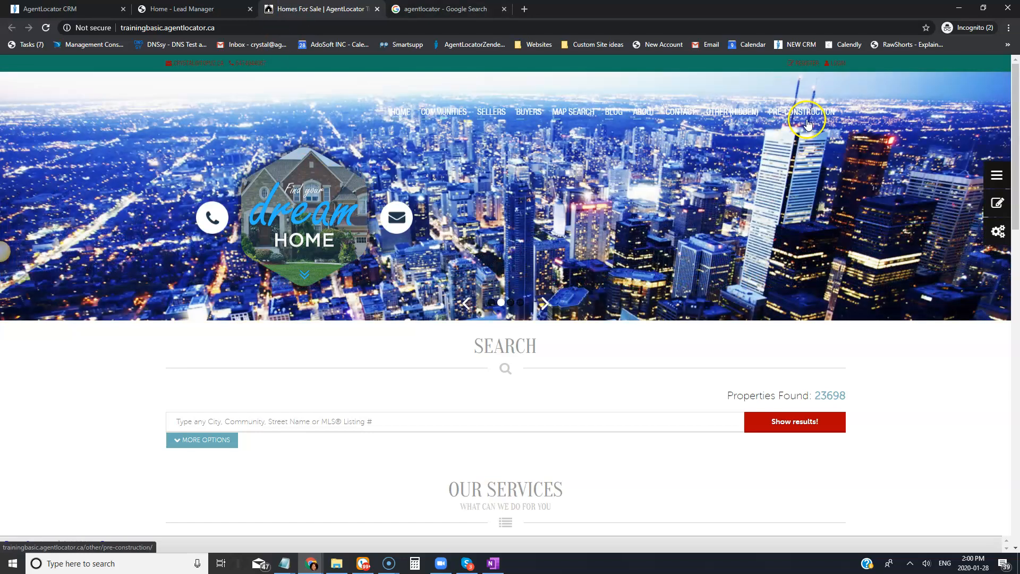
Open the Fun Building listing from the public website's Pre-Construction page and view its second photo.
left_click(808, 113)
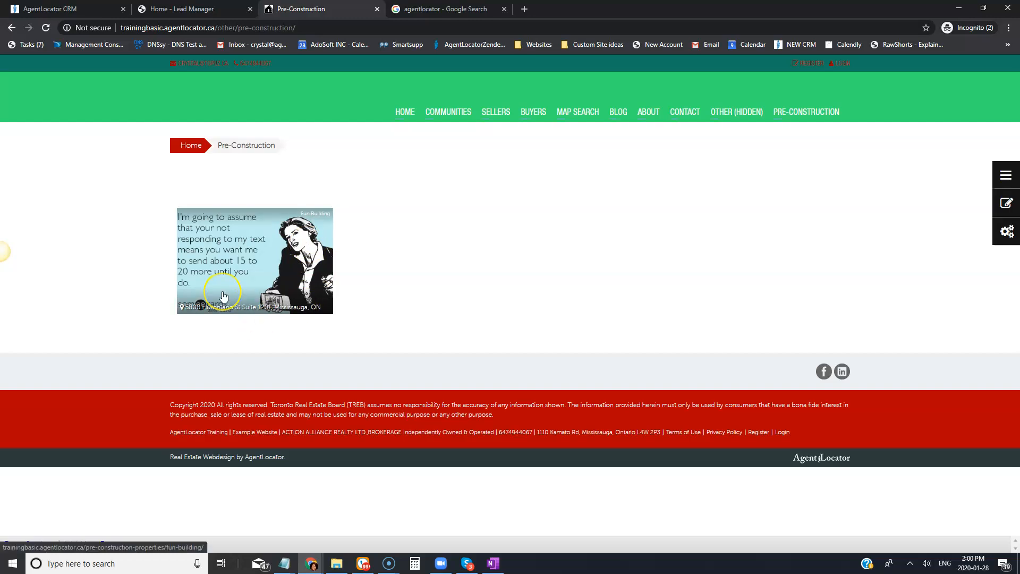
left_click(264, 247)
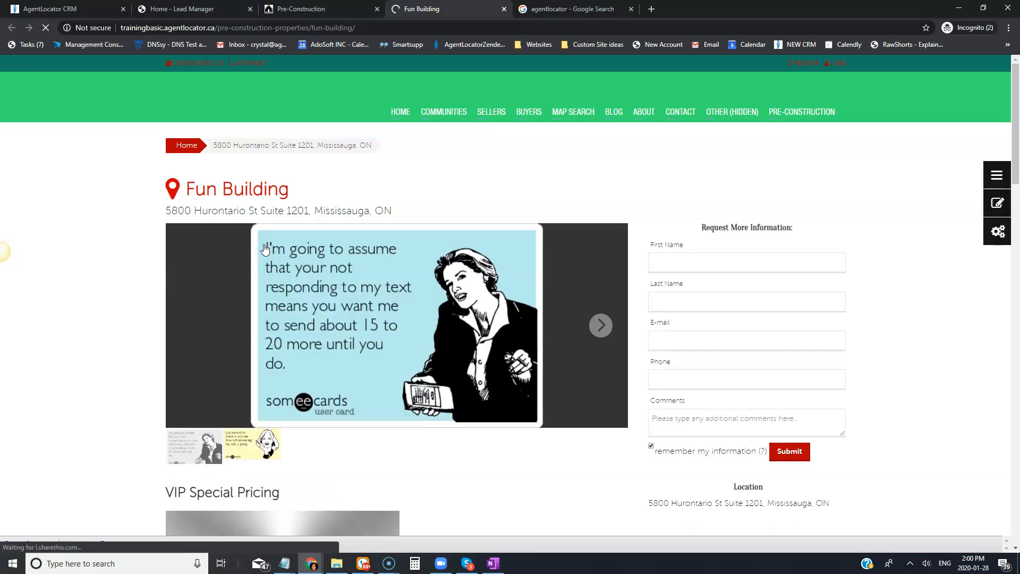
scroll(228, 239, "down", 1)
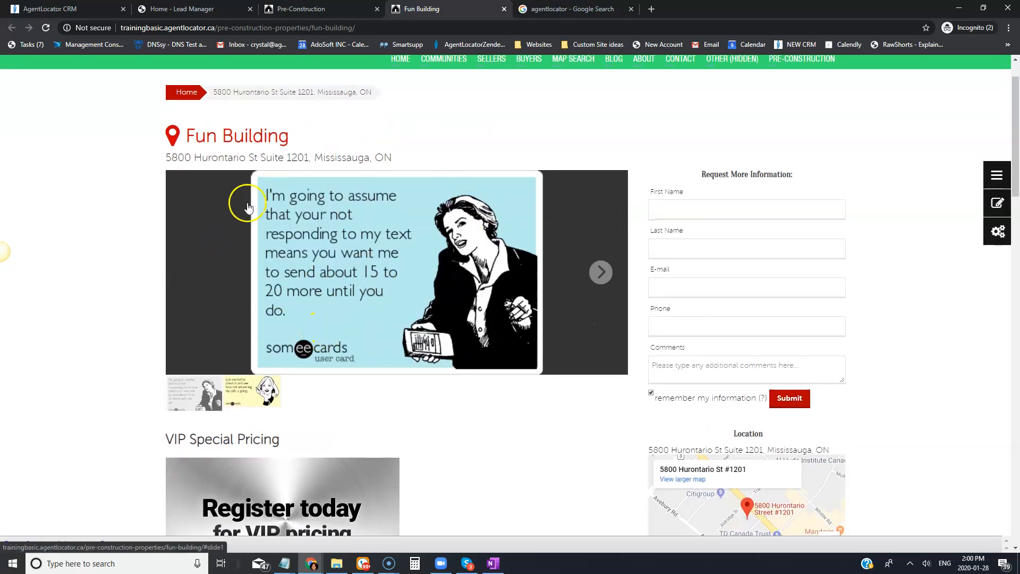
left_click(601, 272)
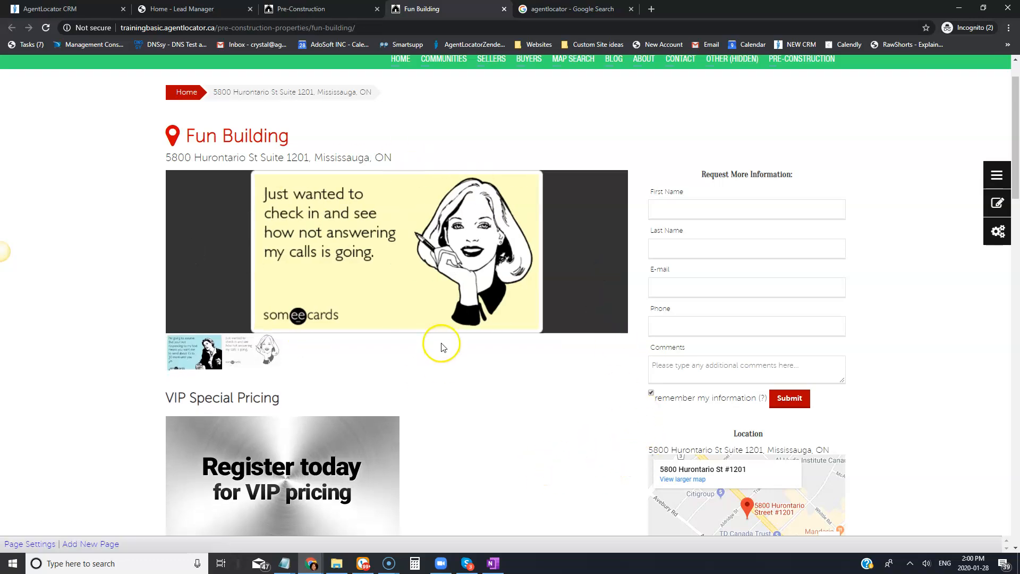
Examine the Fun Building page's VIP pricing, floor plans, description, general information, details, financials, location and Walk Score sections.
scroll(441, 347, "down", 4)
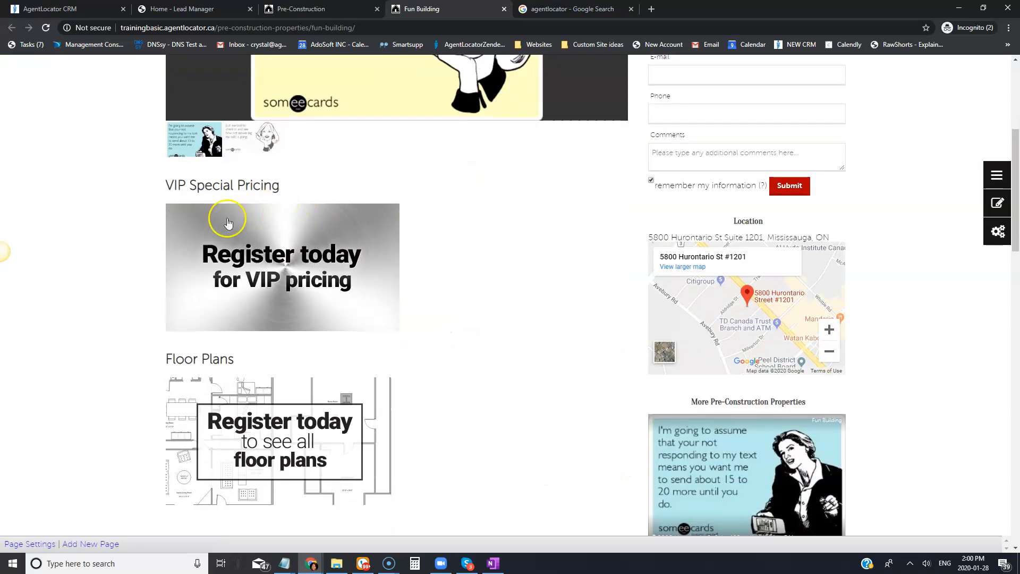
scroll(461, 421, "down", 5)
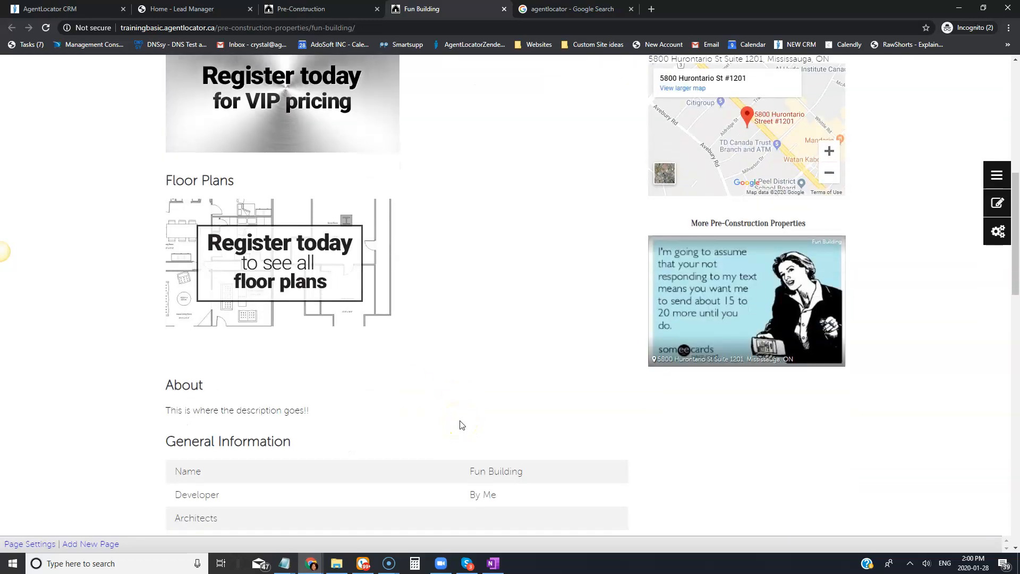
left_click_drag(164, 319, 385, 319)
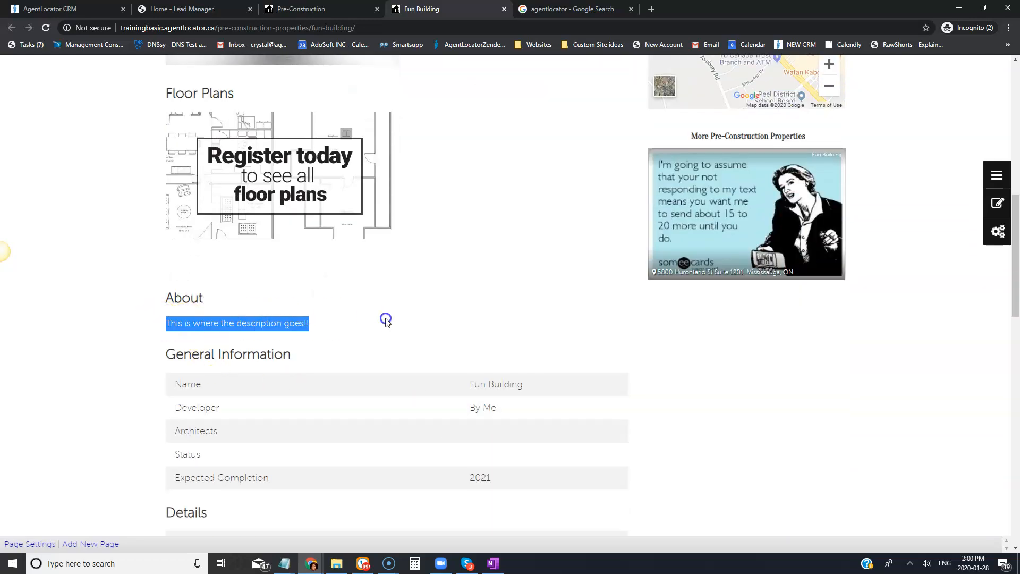
scroll(387, 325, "down", 4)
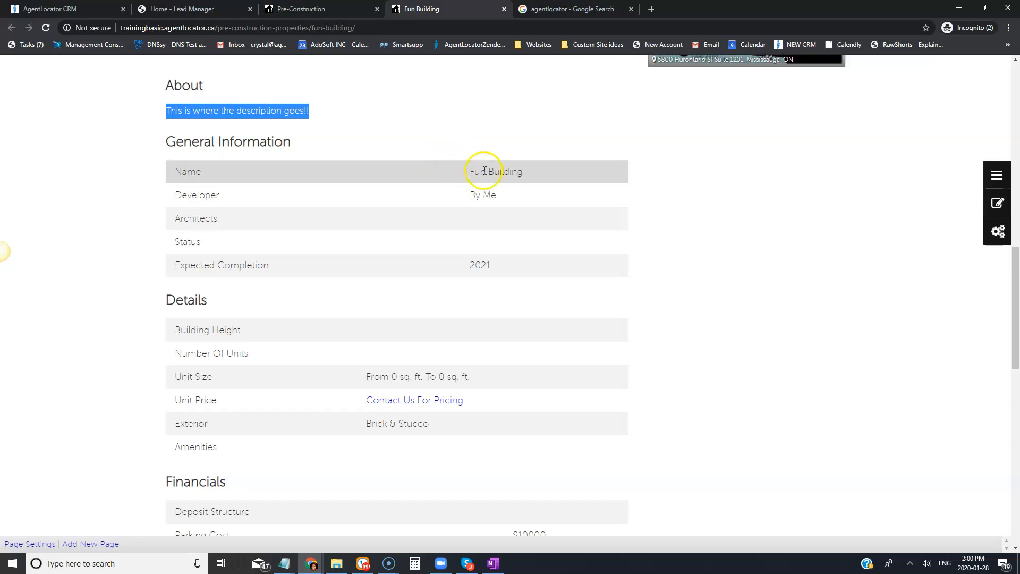
scroll(492, 372, "down", 5)
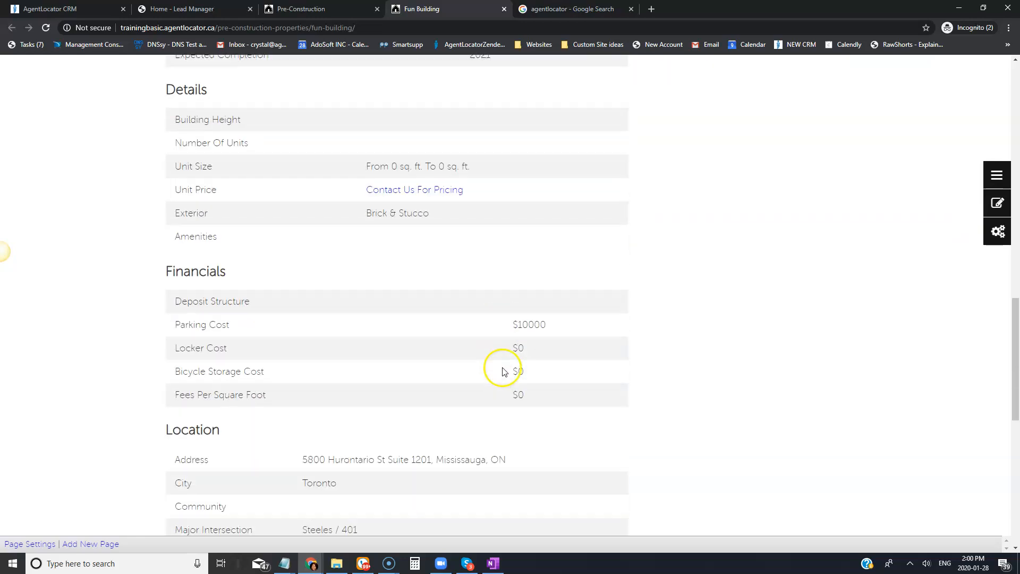
scroll(522, 380, "down", 5)
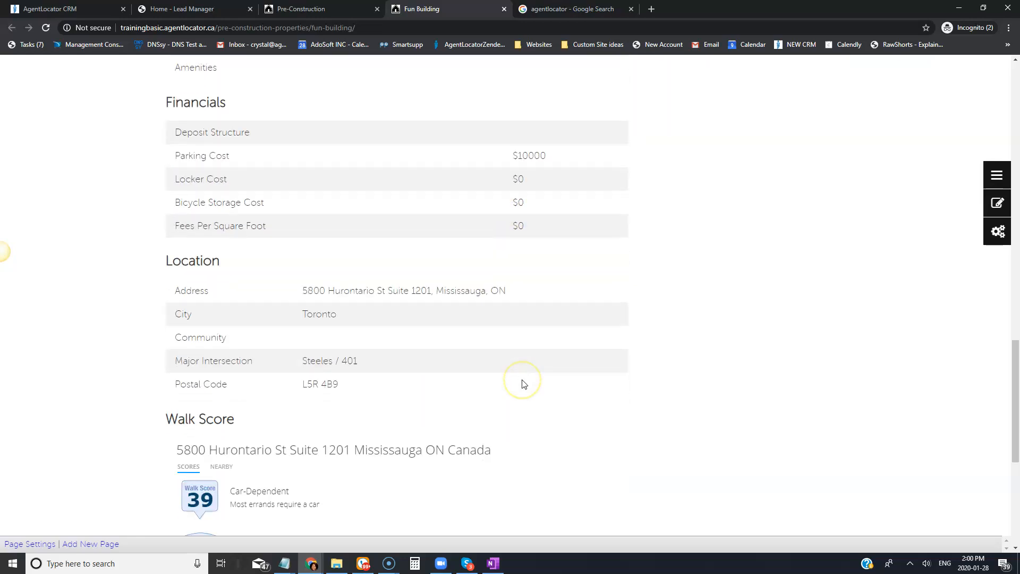
scroll(523, 384, "down", 1)
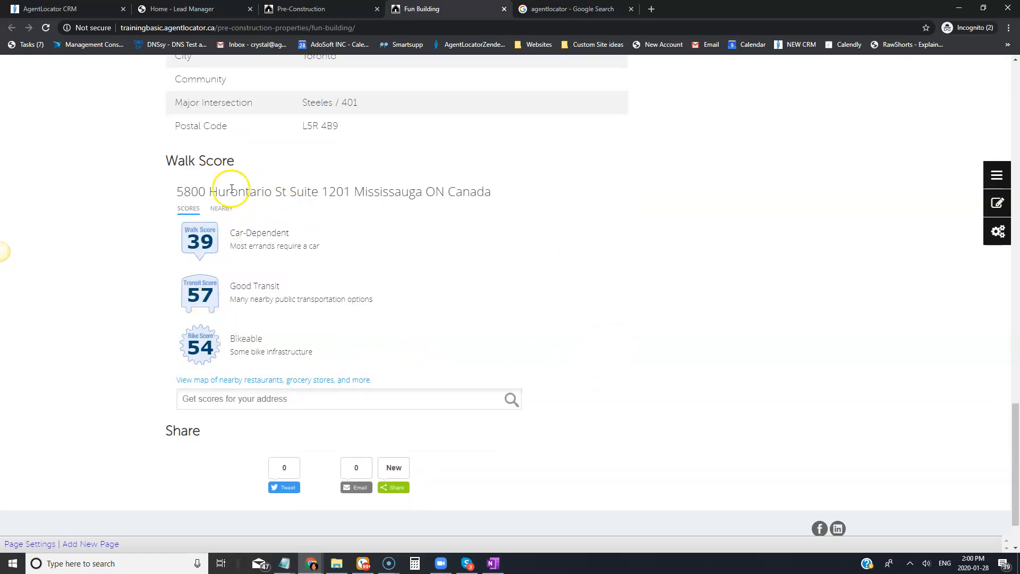
scroll(640, 388, "up", 20)
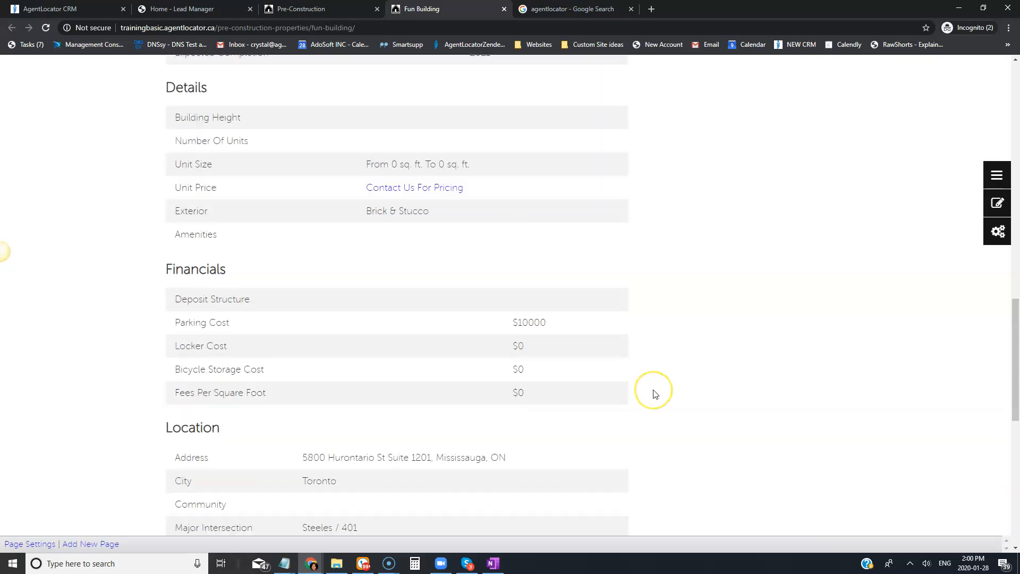
scroll(587, 415, "down", 2)
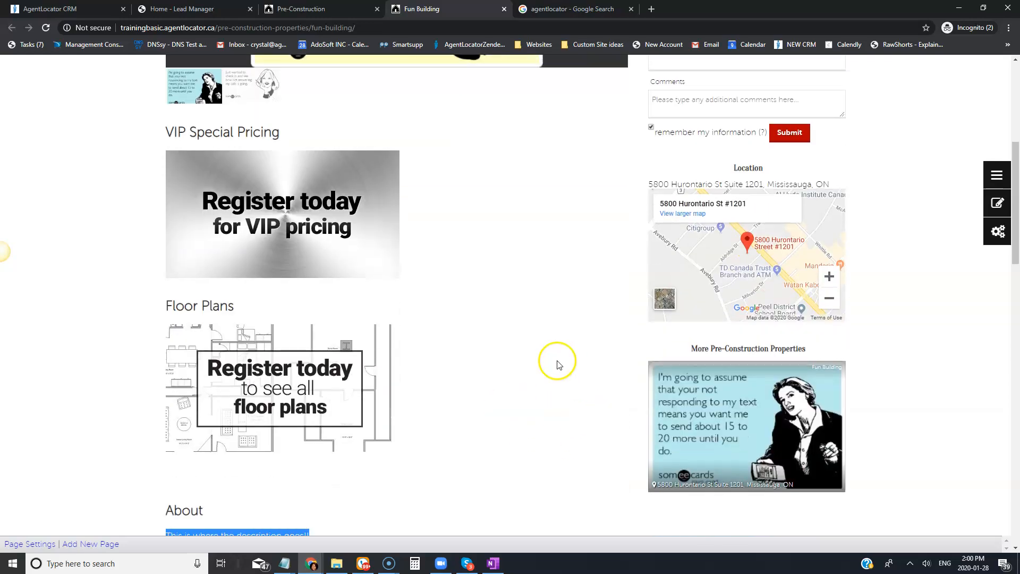
Submit the Request VIP Pricing form with the buyer's first name, last name, e-mail and phone number, and dismiss the form.
left_click(334, 204)
left_click(186, 250)
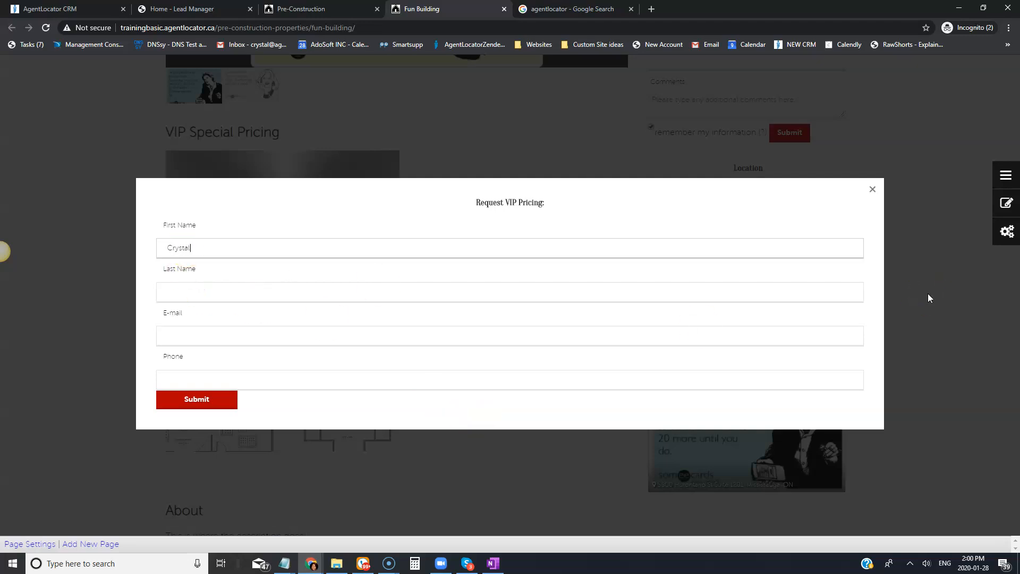
type("Crystal Buyer")
key("Tab")
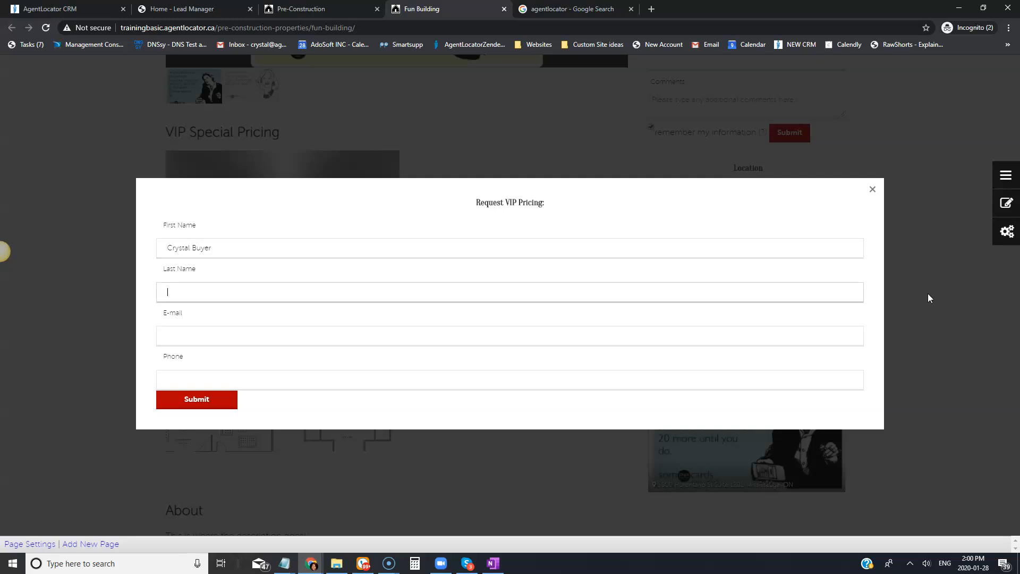
type("Buyer")
key("Tab")
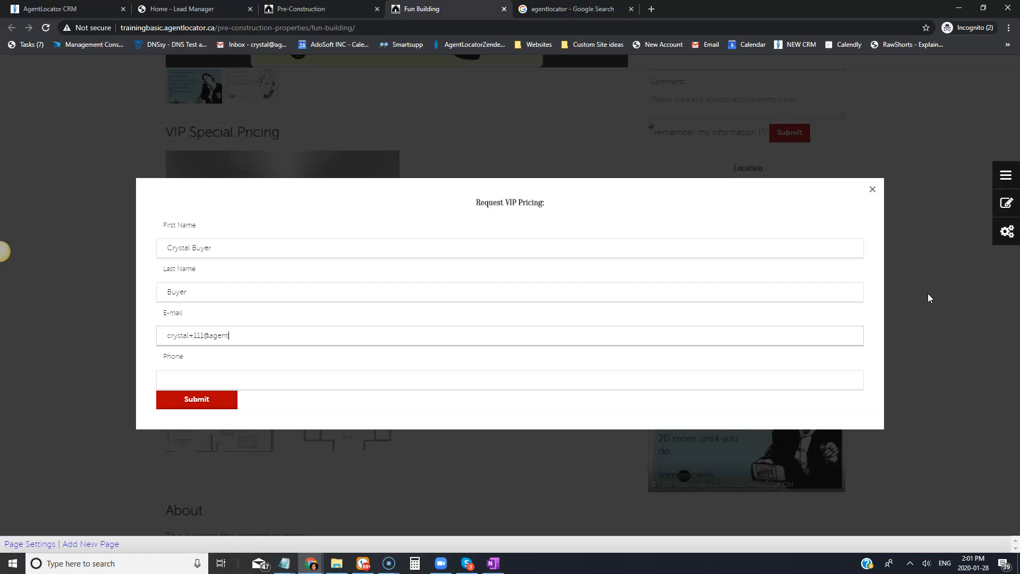
type("com")
key("Tab")
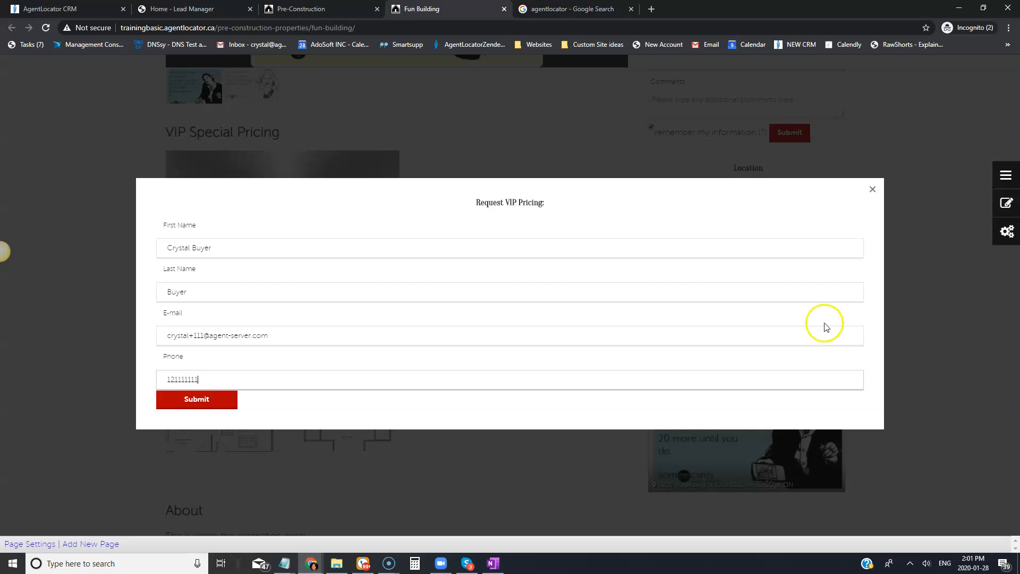
left_click(205, 403)
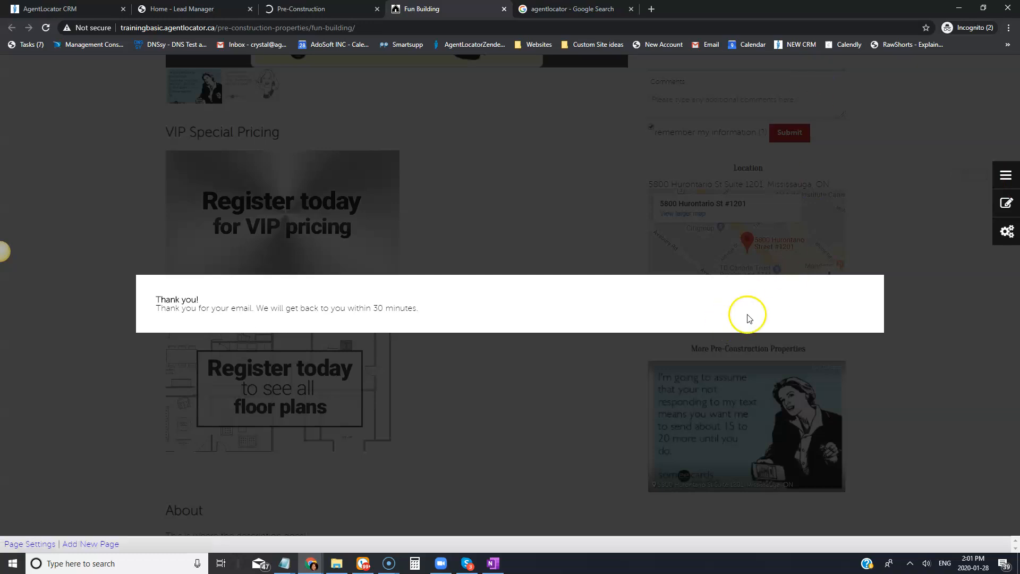
left_click(495, 360)
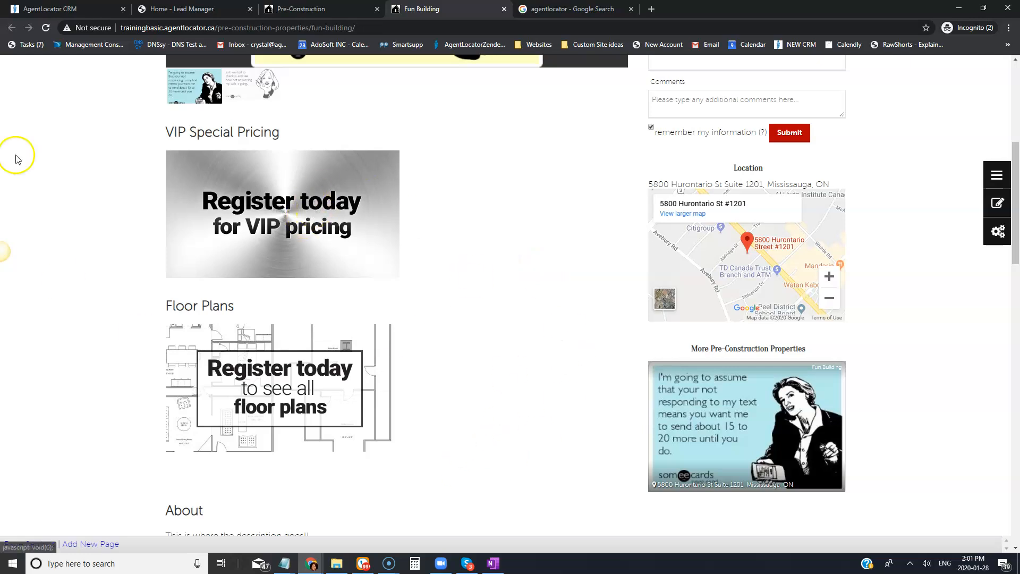
Reload the Fun Building page to check the VIP pricing and floor plans, viewing the floor plan image enlarged.
left_click(43, 30)
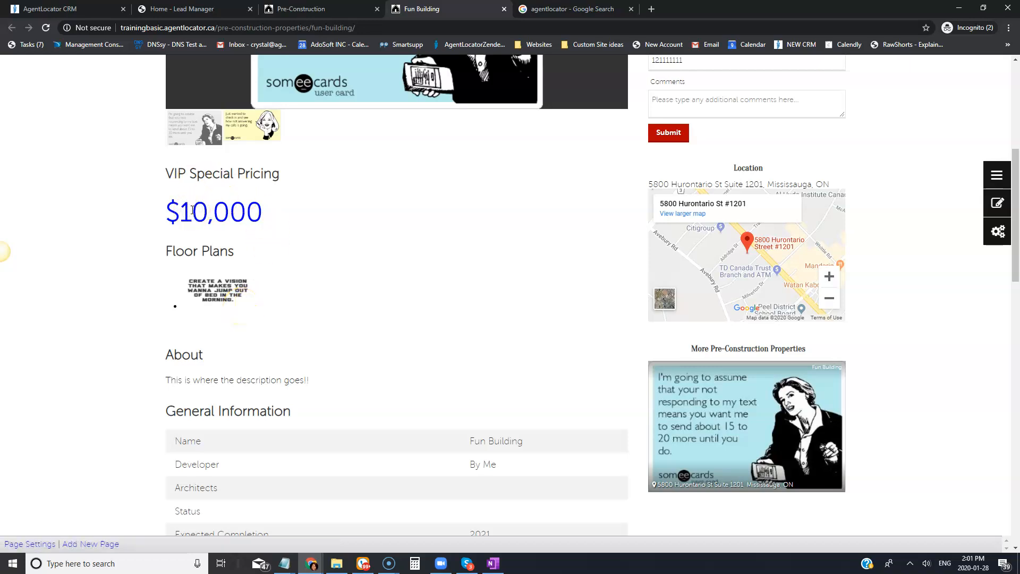
left_click(210, 296)
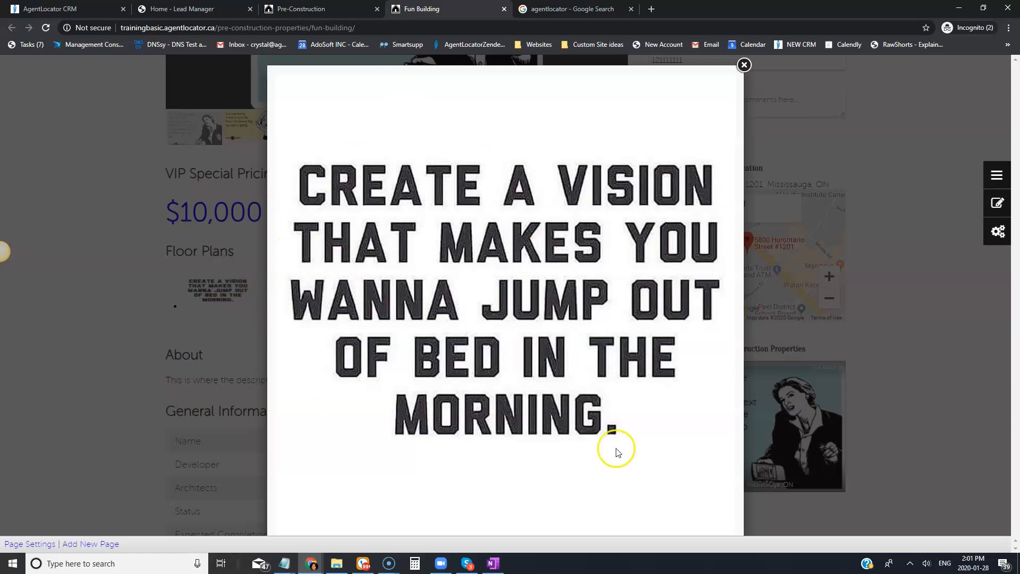
left_click(235, 319)
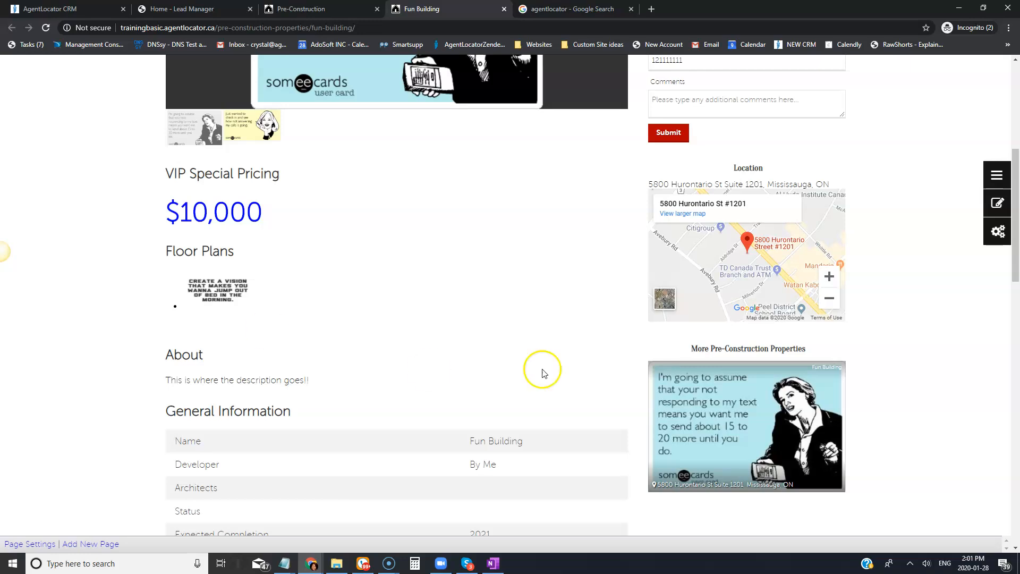
scroll(478, 346, "up", 6)
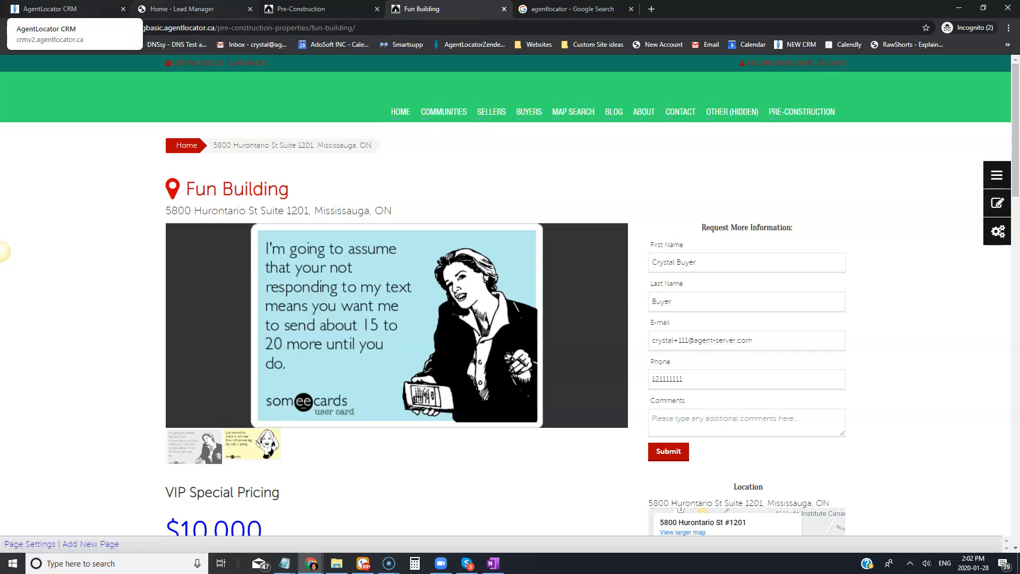
Refresh the Manage MLS Listings page in Lead Manager, review its pre-construction section, and check the public website's home page.
left_click(181, 9)
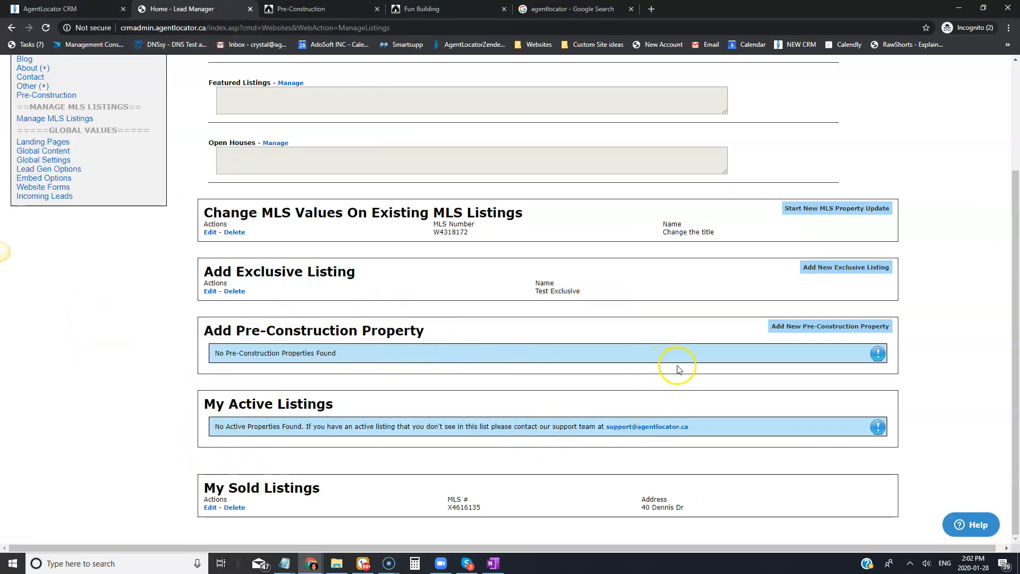
left_click(46, 28)
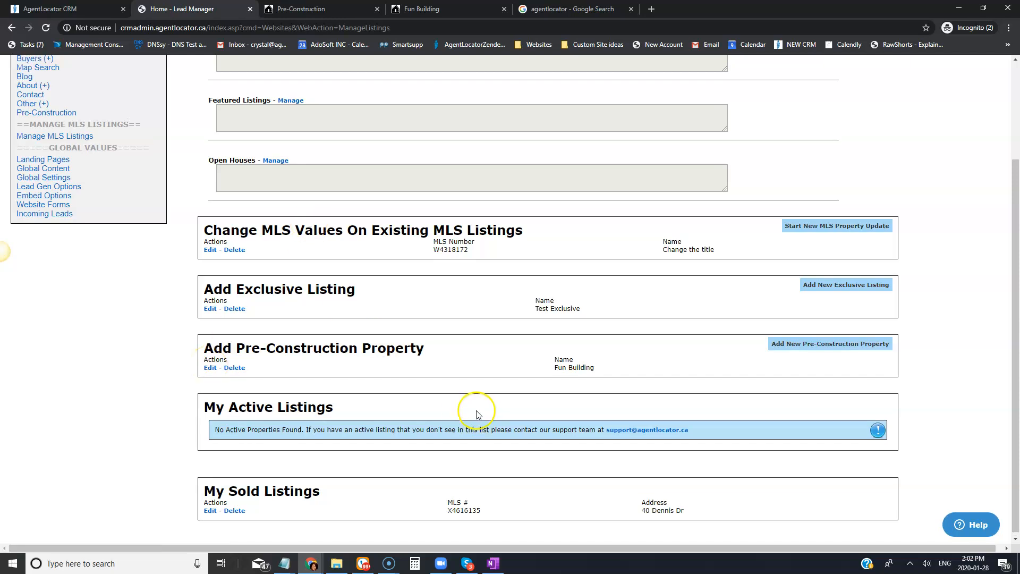
scroll(474, 409, "up", 3)
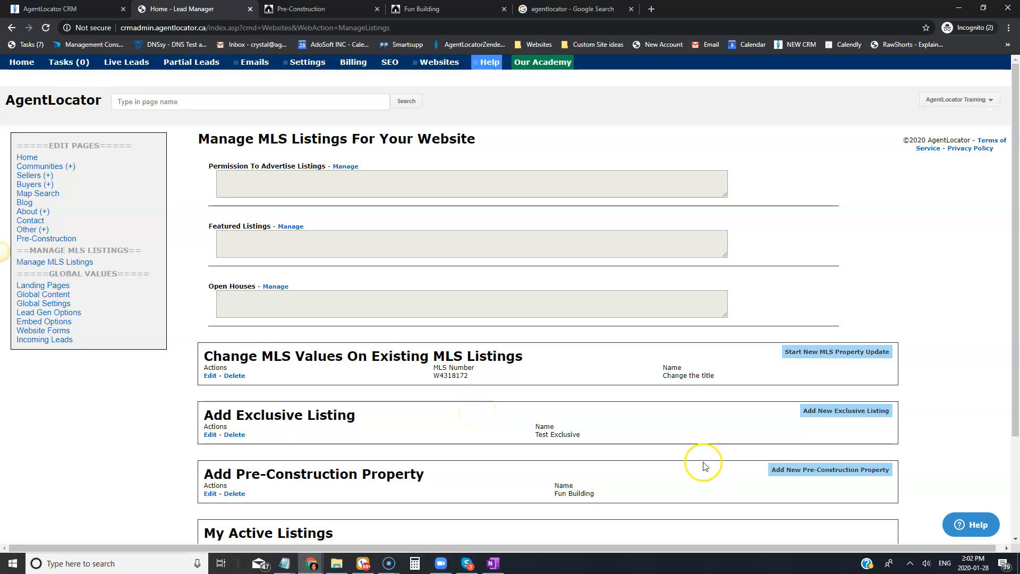
left_click(280, 8)
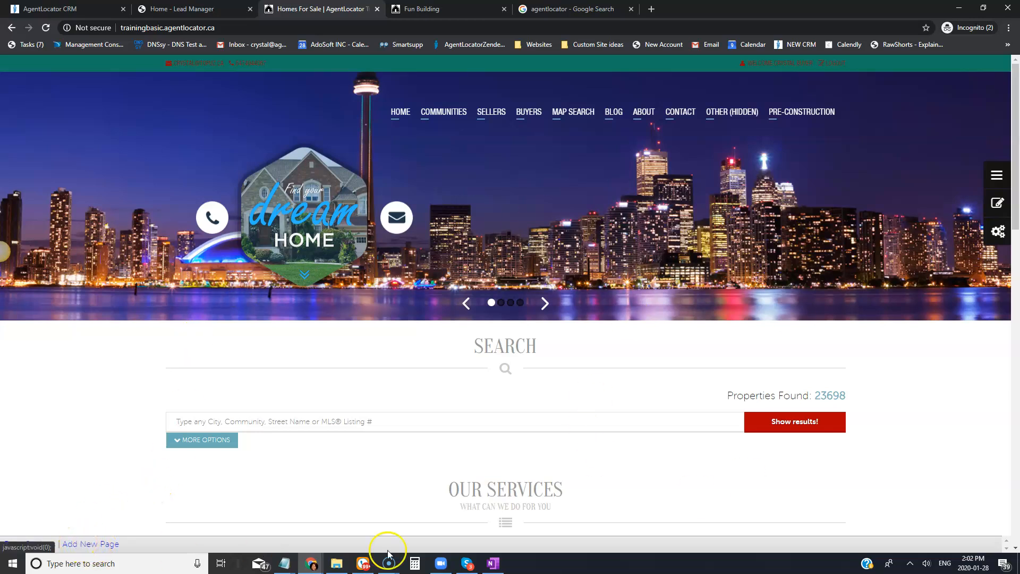
left_click(169, 6)
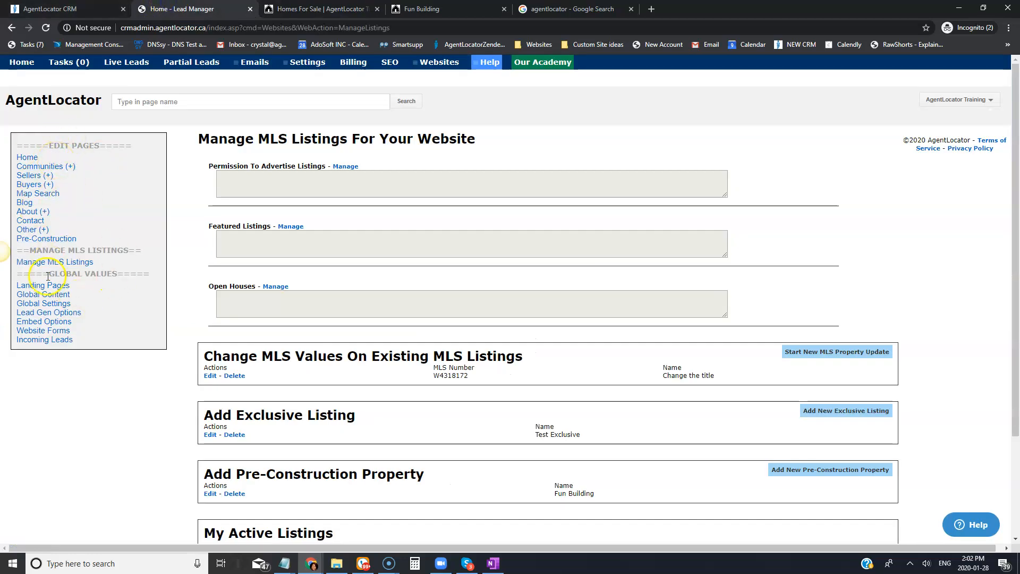
On the public website's home page, start adding a new page and set its page type to Preconstruction.
left_click(333, 6)
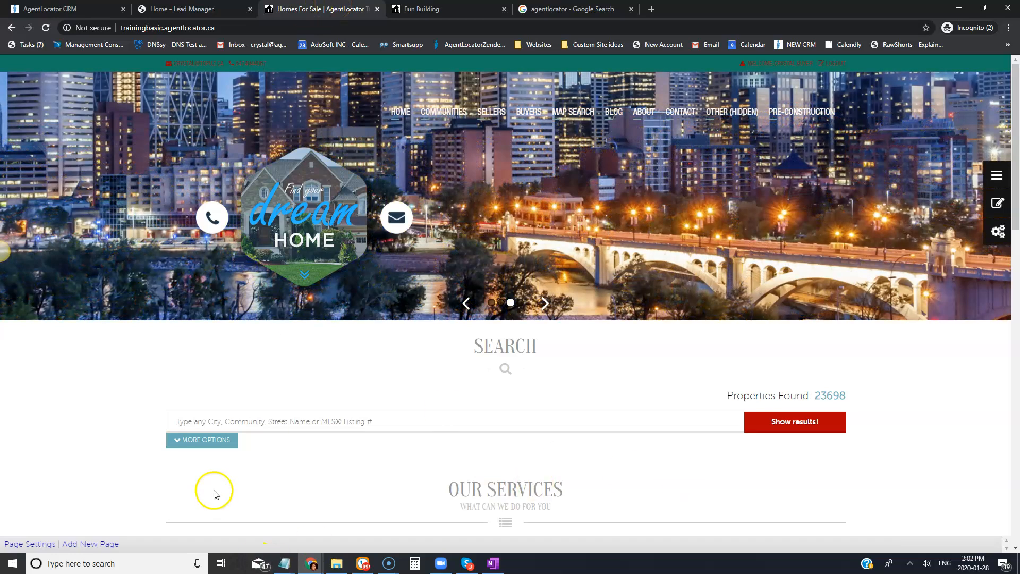
left_click(115, 544)
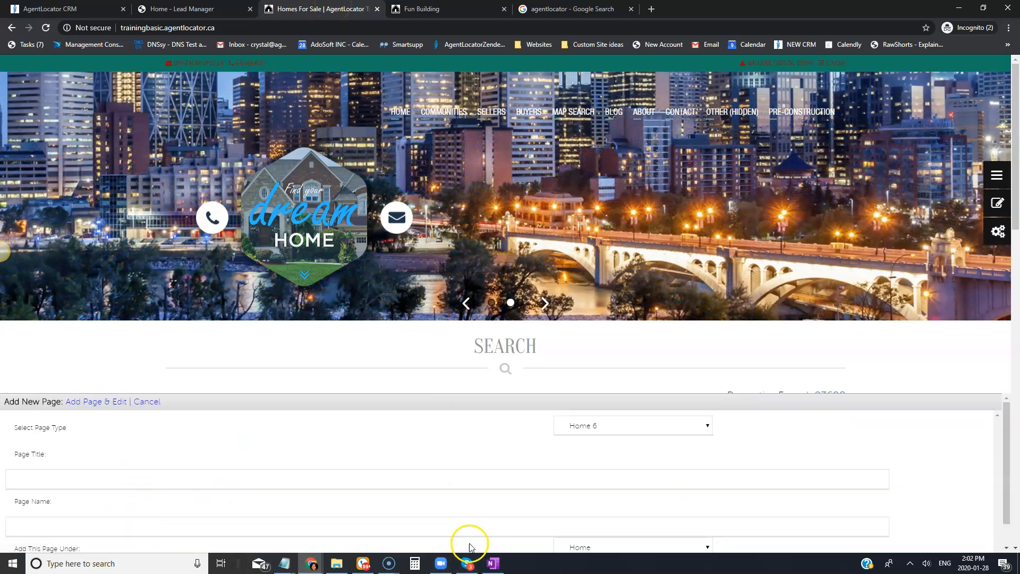
left_click(627, 427)
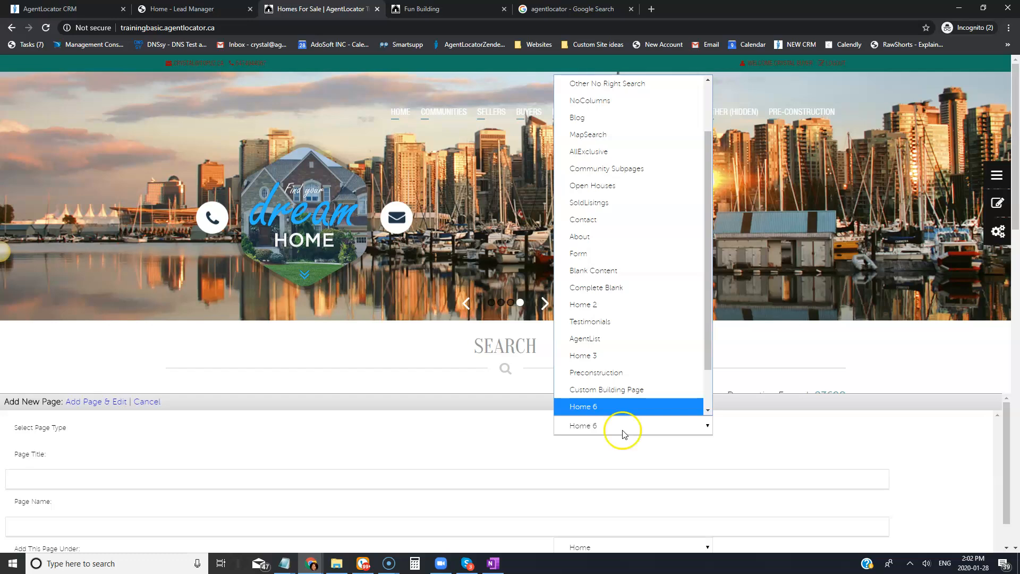
scroll(629, 382, "down", 3)
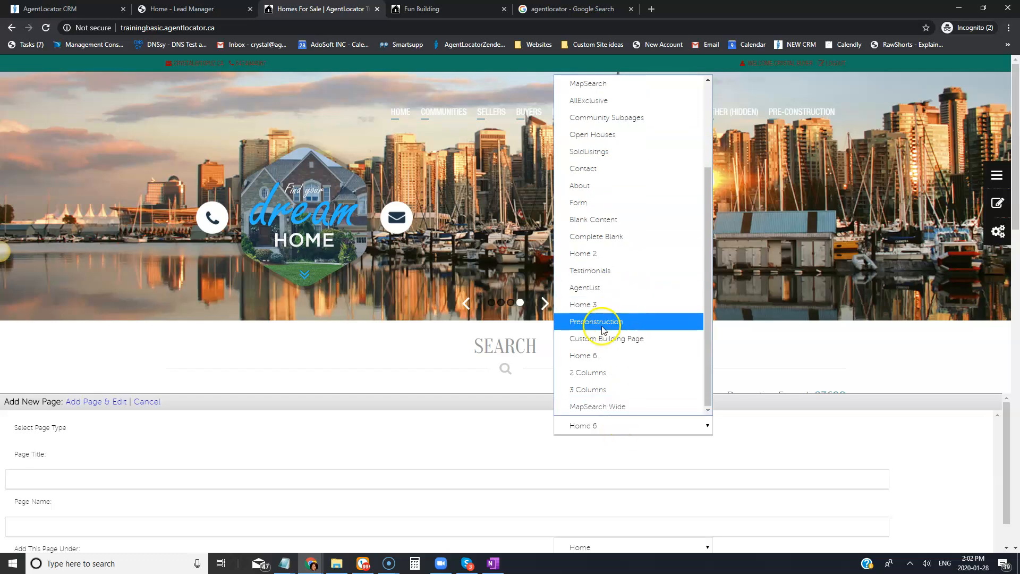
left_click(603, 325)
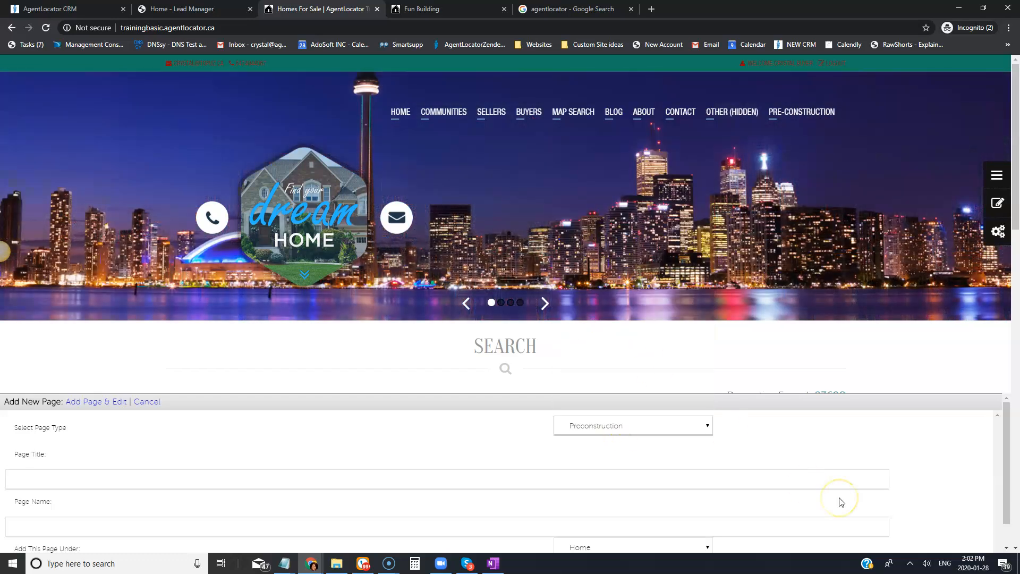
Enter Test Pre Con as both the page title and the page name of the new page.
left_click(260, 477)
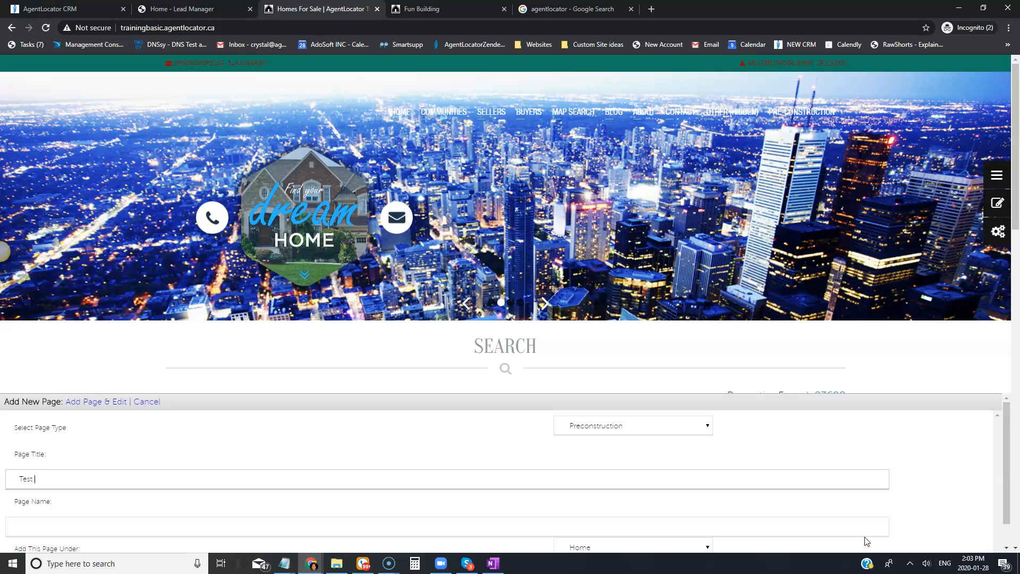
type("Con")
key("Tab")
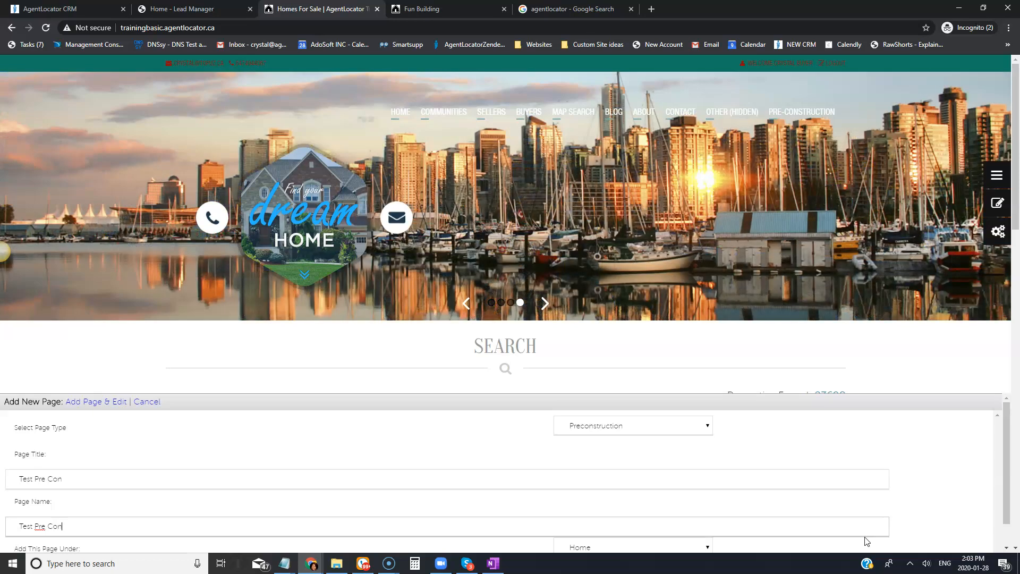
Place the new page under Home and add it to the website.
scroll(353, 390, "down", 3)
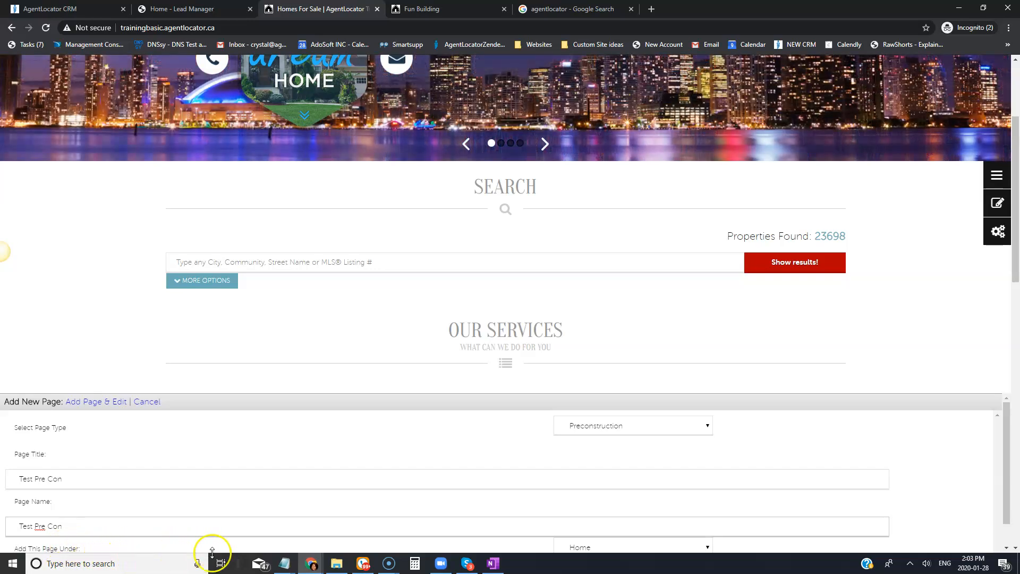
scroll(615, 334, "up", 1)
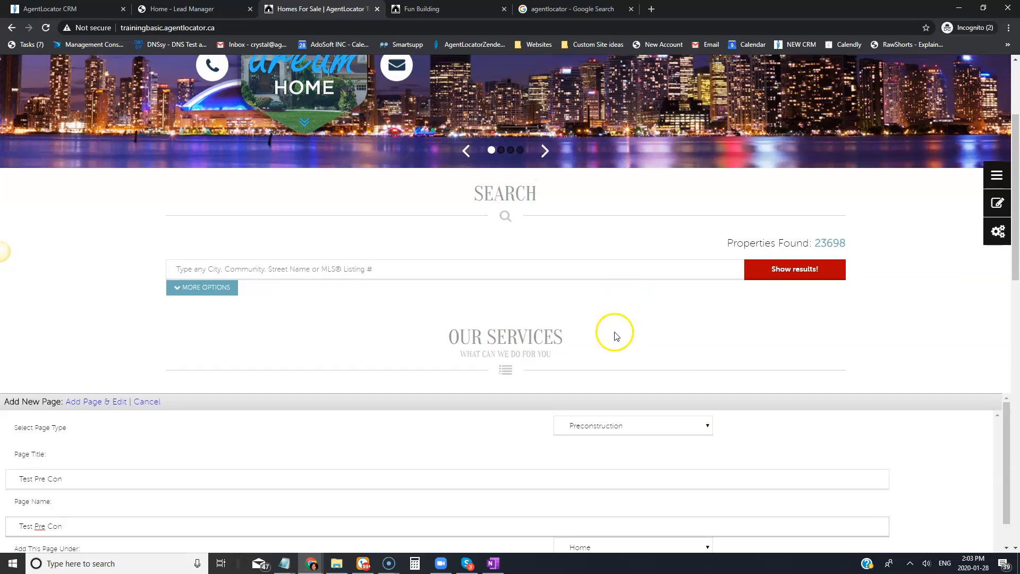
scroll(615, 334, "up", 3)
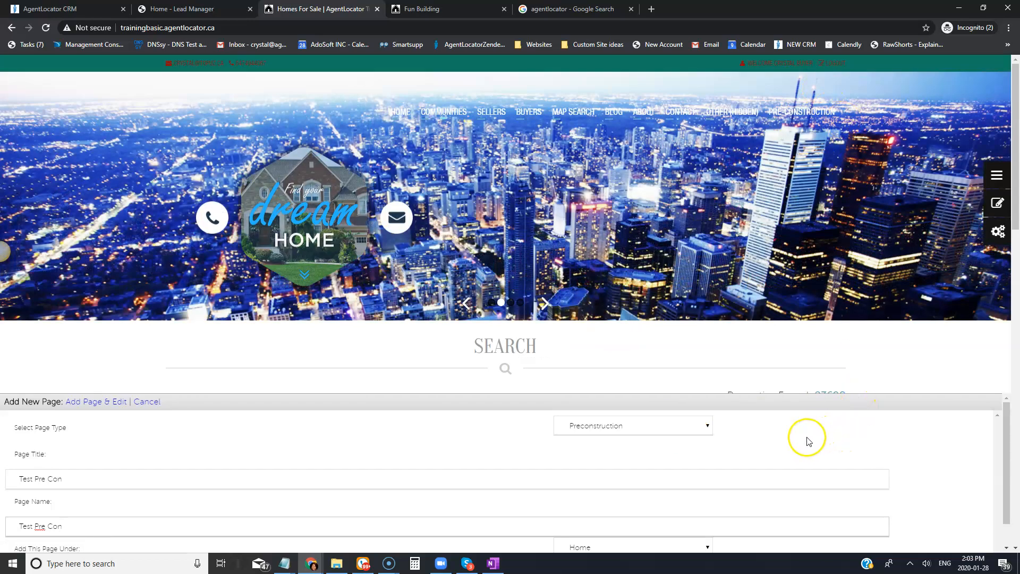
scroll(707, 444, "down", 1)
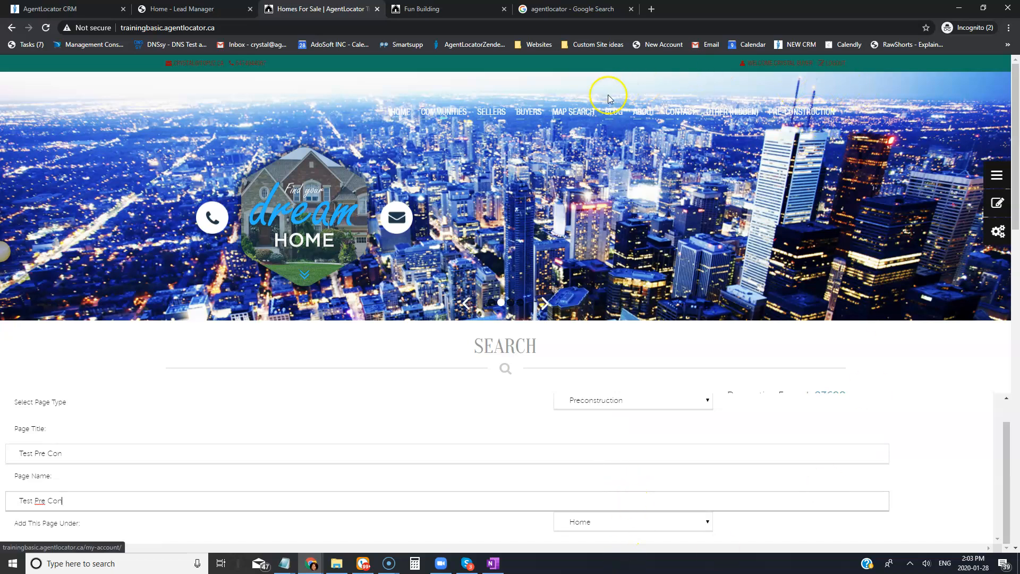
mouse_move(523, 115)
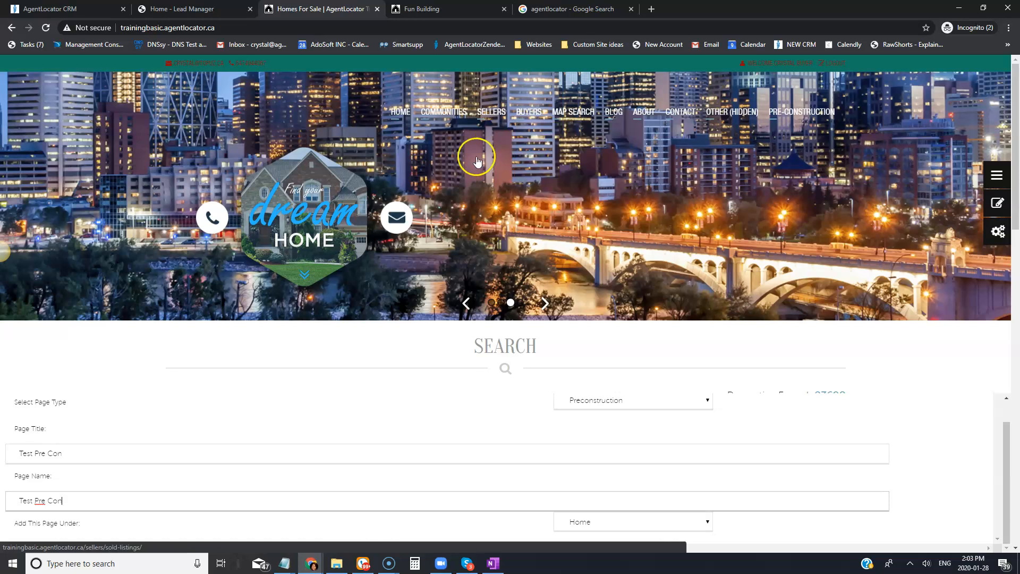
left_click(583, 527)
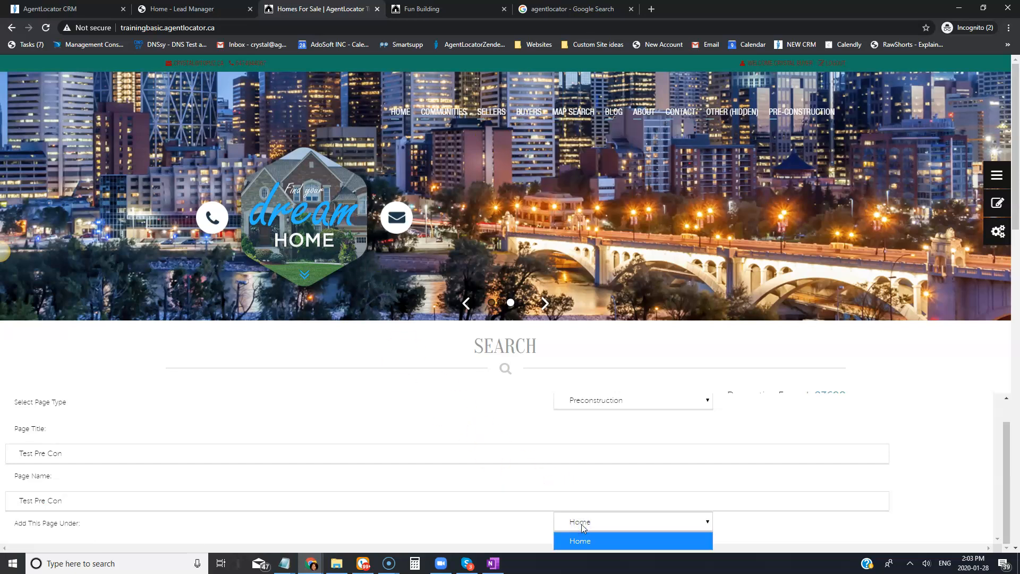
left_click(581, 524)
scroll(596, 541, "down", 3)
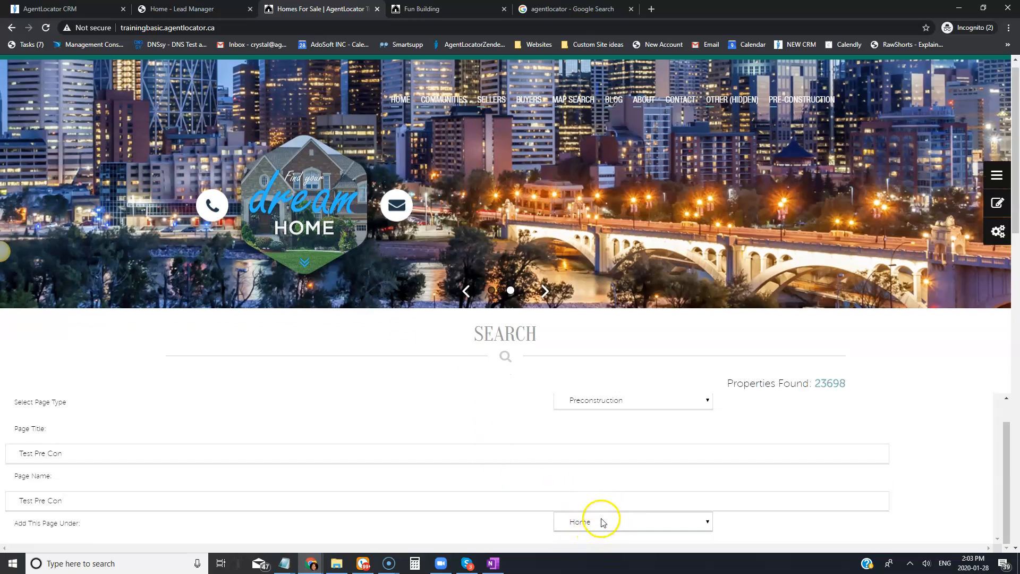
left_click(587, 528)
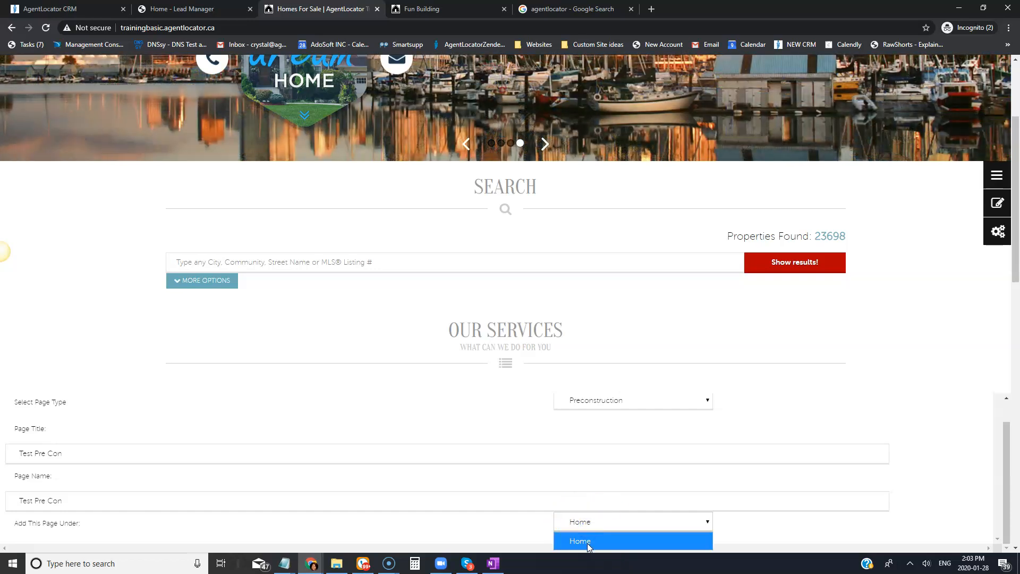
left_click(583, 542)
scroll(609, 529, "up", 1)
left_click(102, 402)
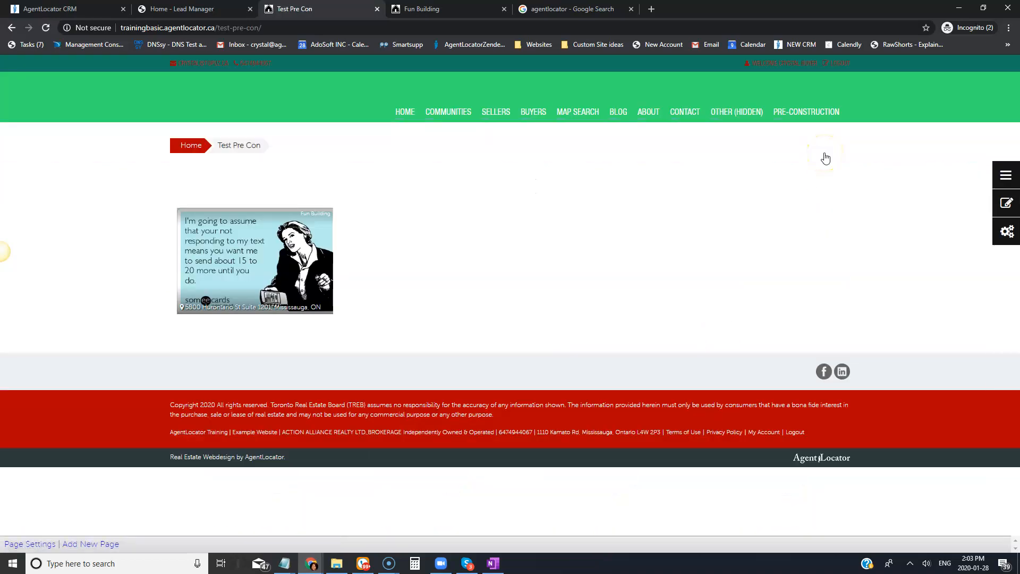
Open the Test Pre Con page from the site navigation, set its category to No Parent - Main Menu Item, and save the page settings.
mouse_move(402, 116)
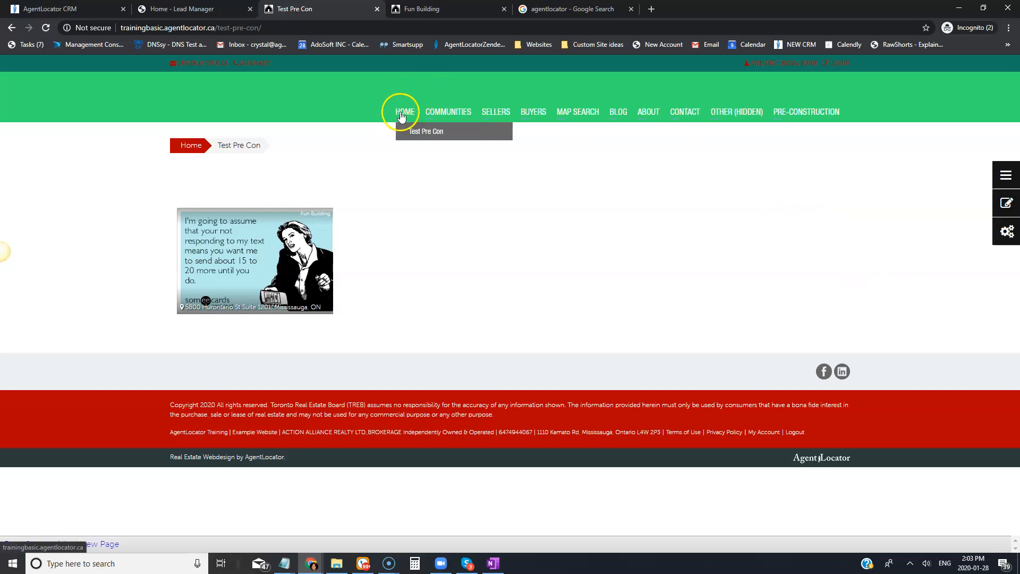
left_click(421, 134)
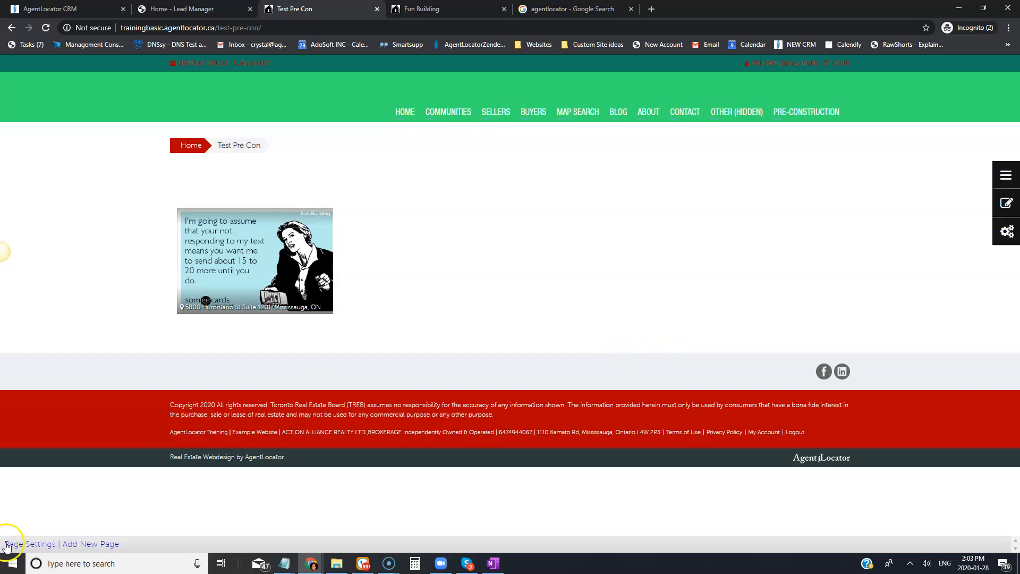
left_click(47, 544)
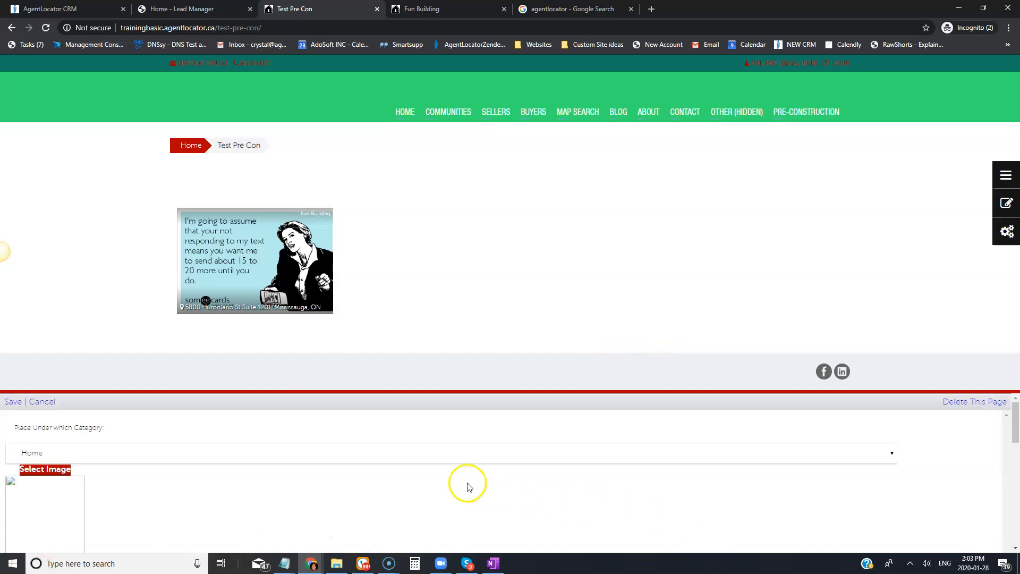
left_click(115, 458)
left_click(75, 461)
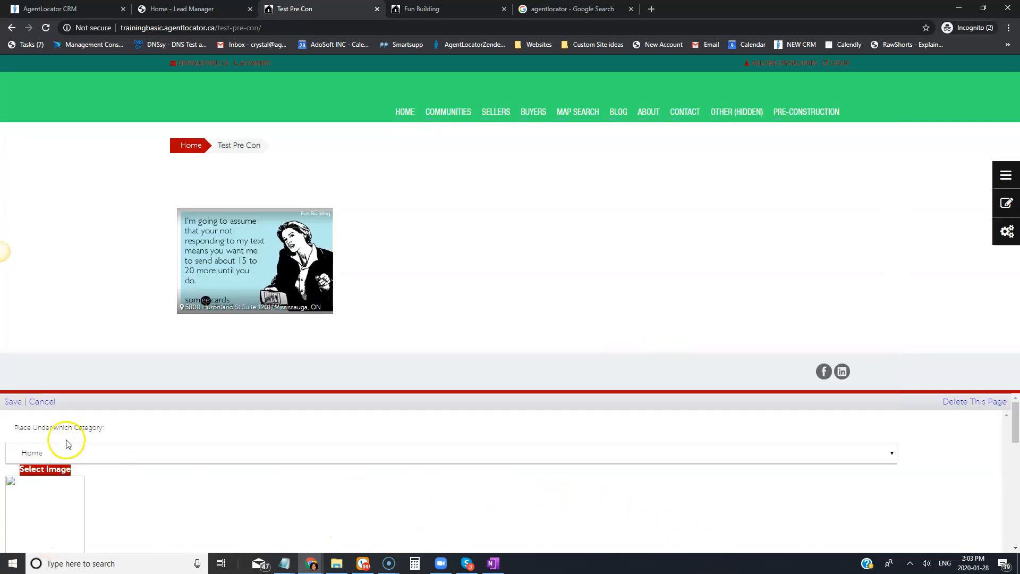
left_click(71, 456)
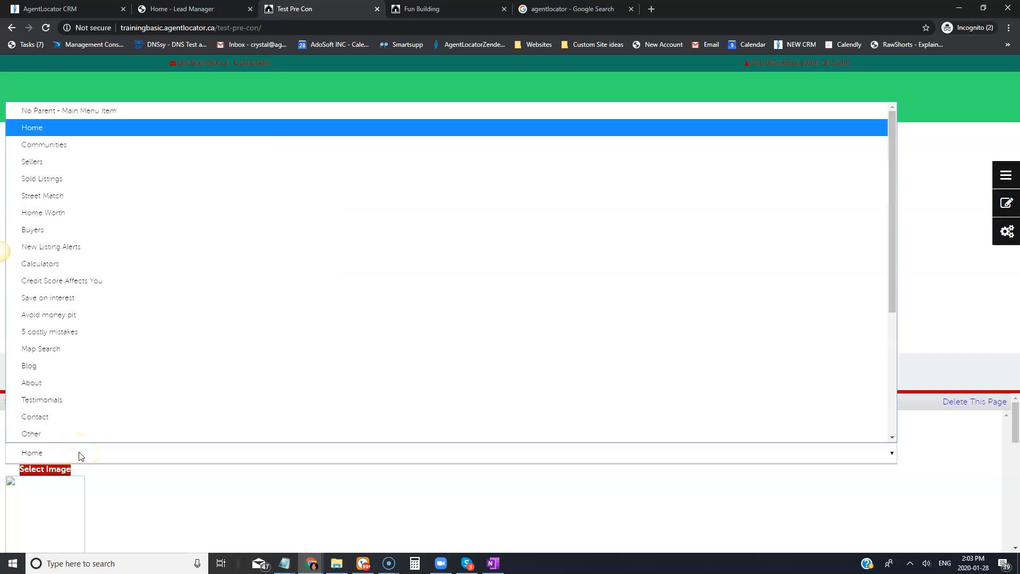
scroll(101, 316, "down", 1)
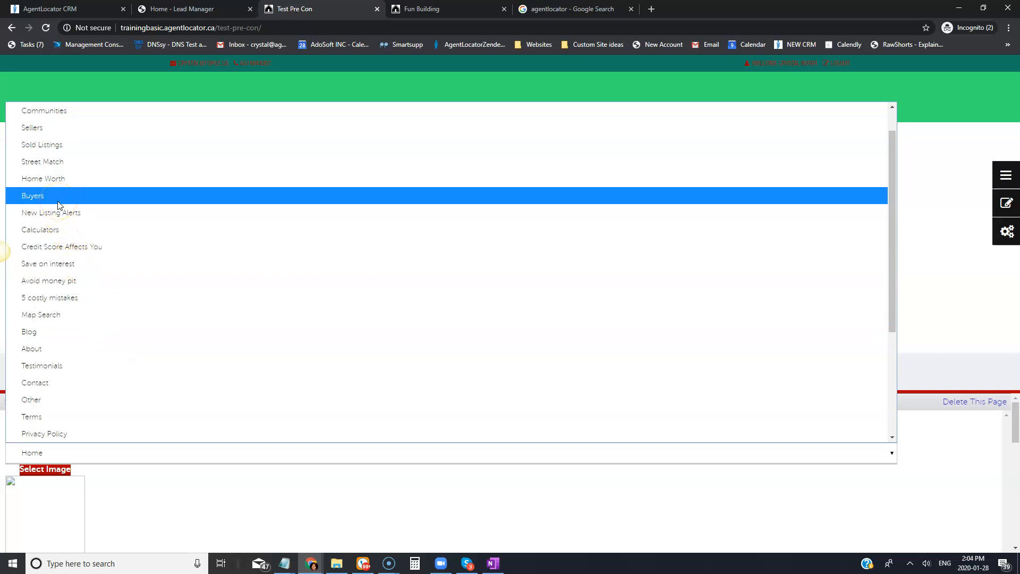
scroll(90, 224, "up", 1)
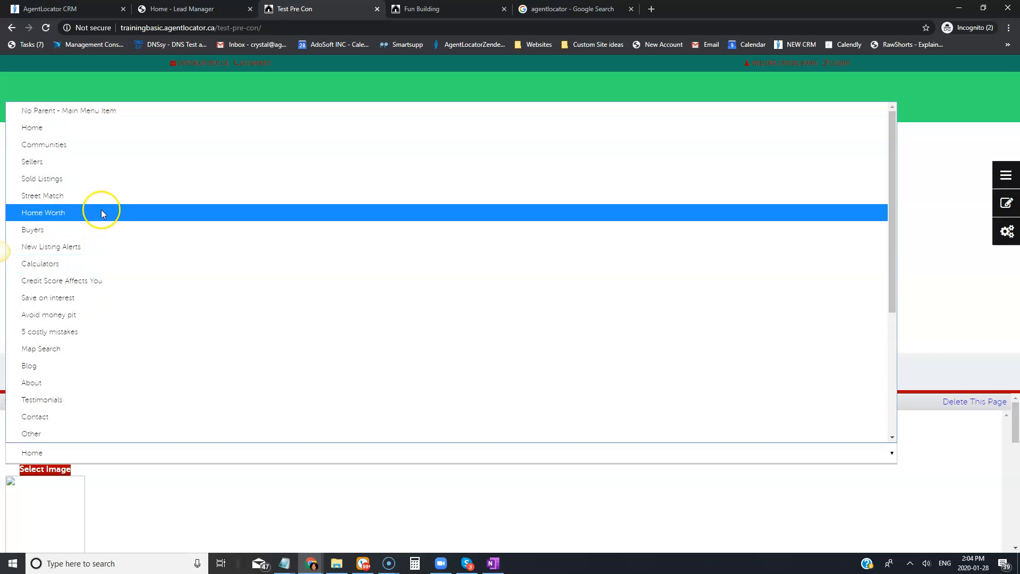
left_click(89, 112)
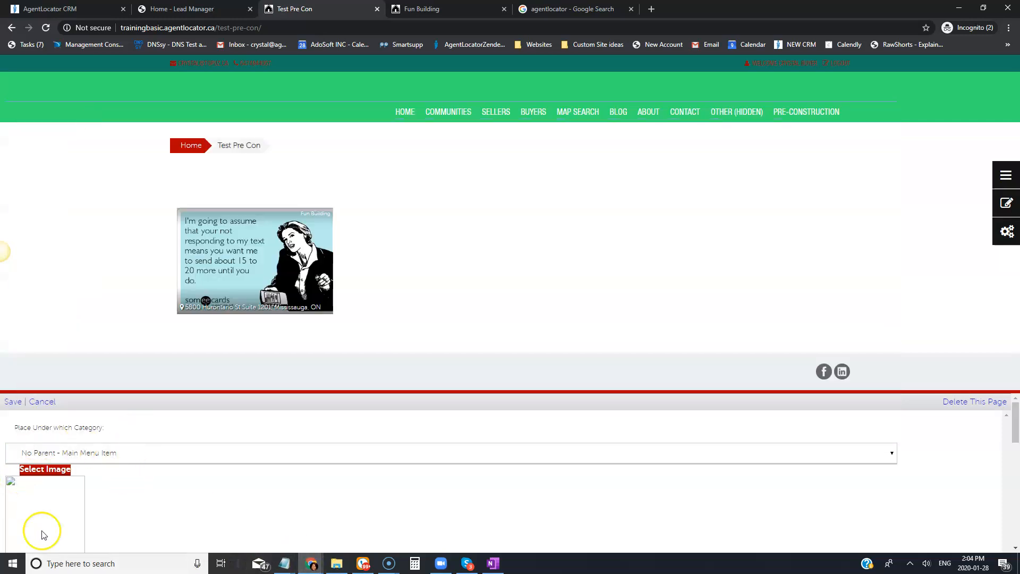
left_click(13, 401)
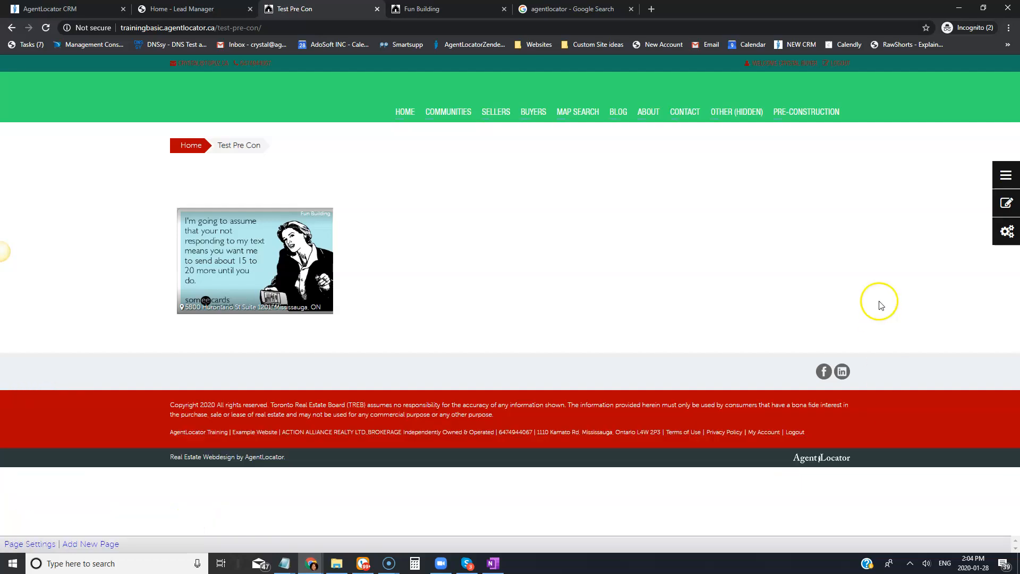
Reload the site to check the Test Pre Con and Pre-Construction pages, and return to Manage MLS Listings in Lead Manager.
left_click(46, 28)
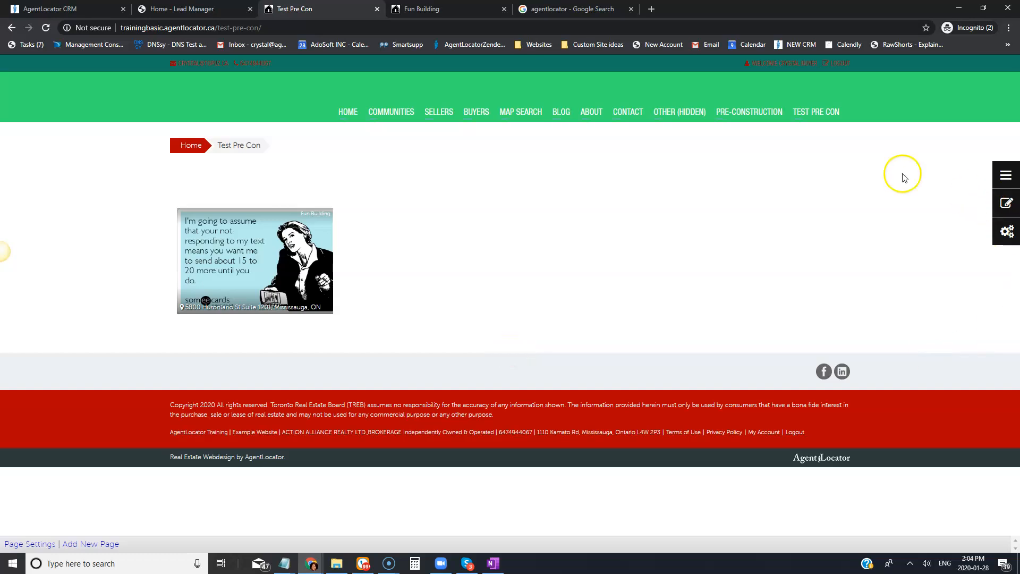
left_click(818, 119)
left_click(771, 117)
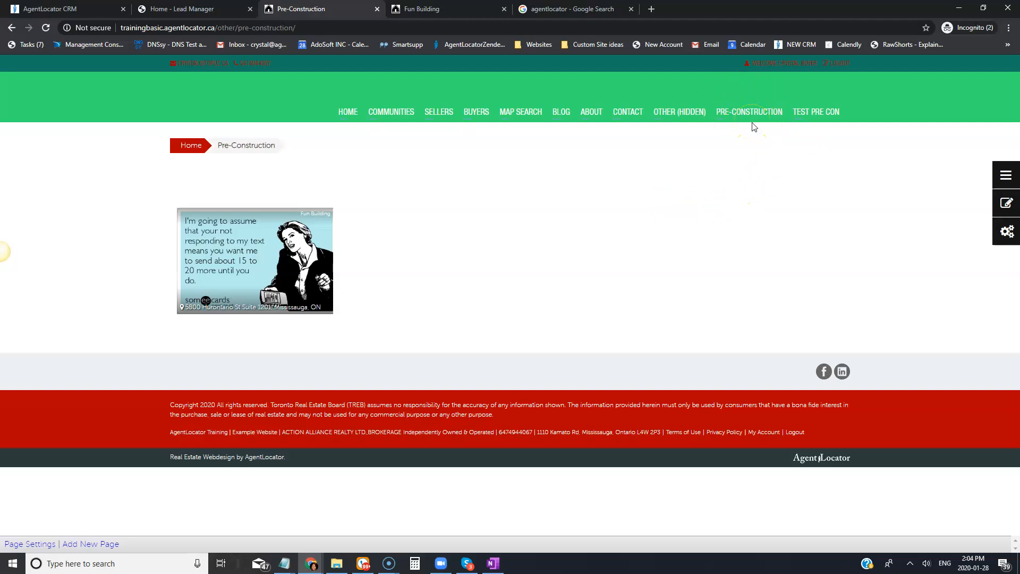
left_click(162, 9)
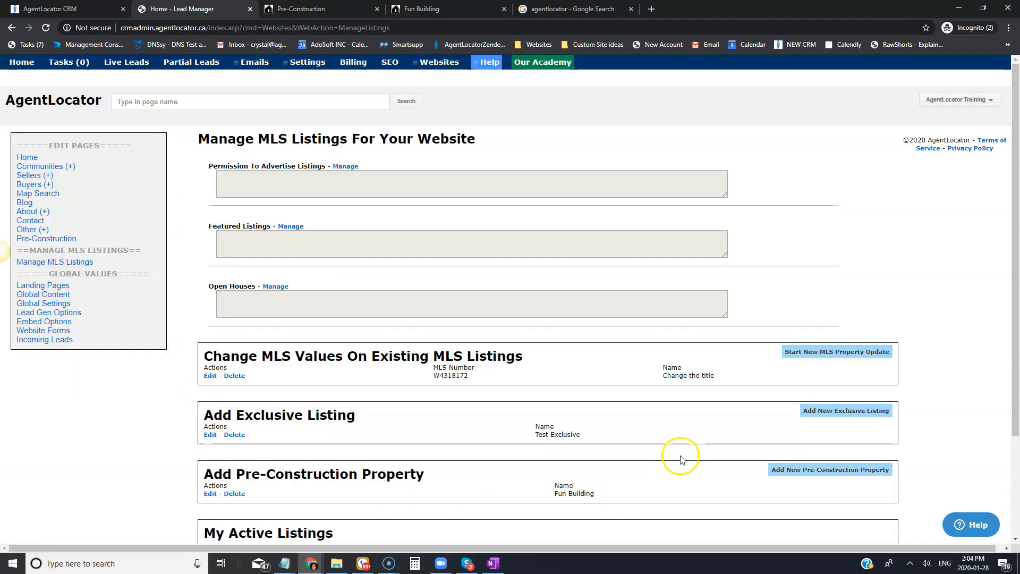